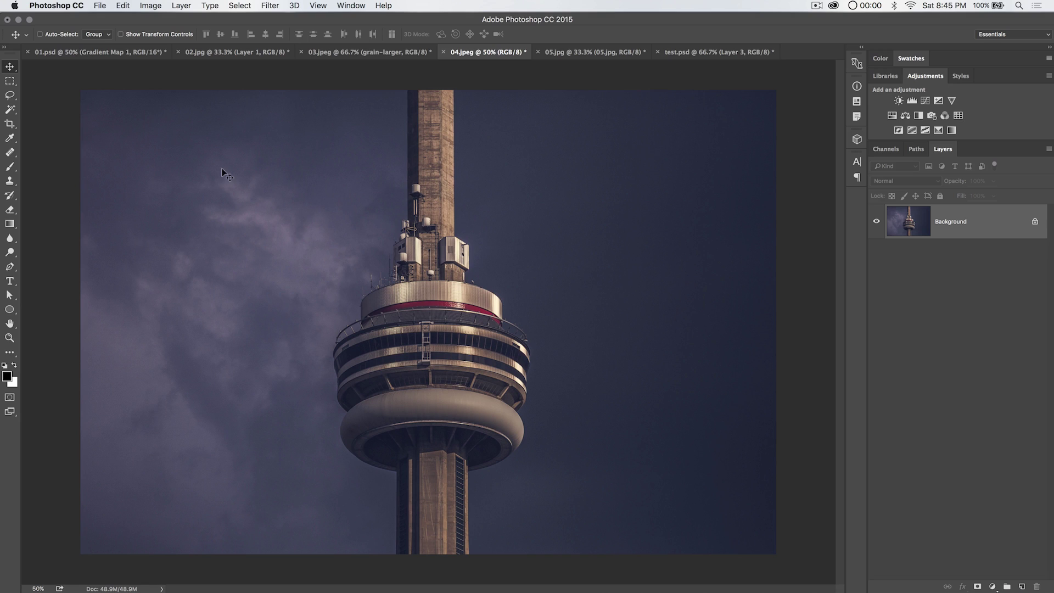
Step: Select the Crop tool with the W x H x Resolution preset at 1400 × 1000 px
left_click(11, 125)
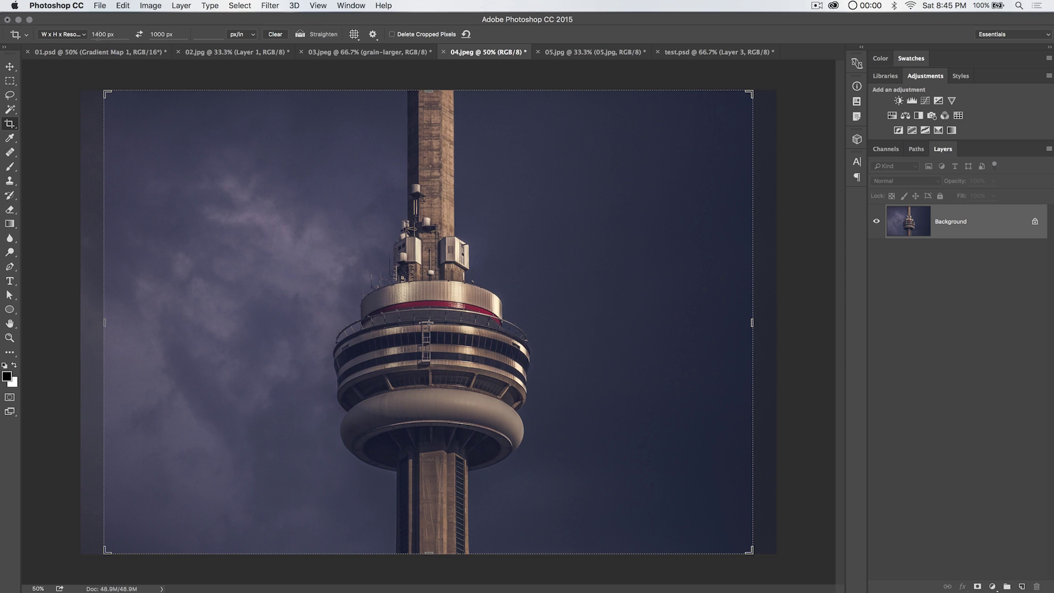
Step: Apply the 1400 × 1000 px crop, check its size in Image Size, then undo it
left_click(467, 310)
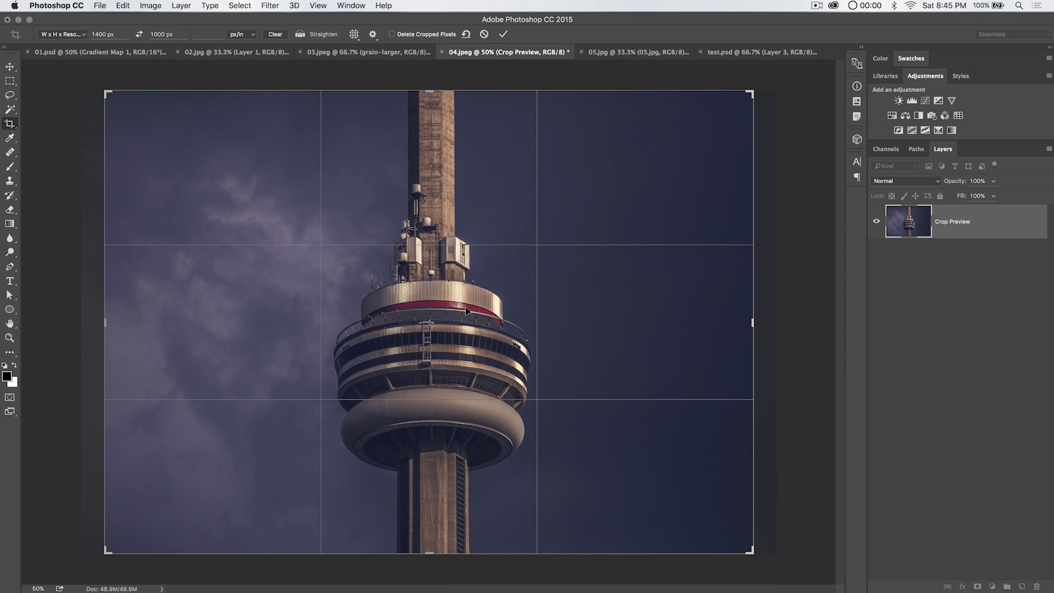
key("Return")
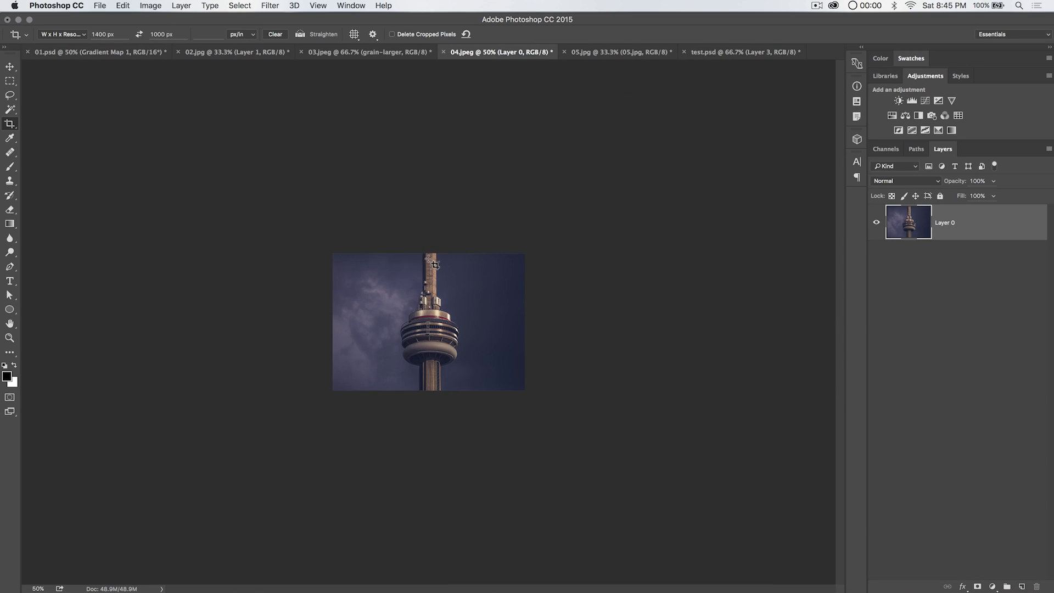
key("super+alt+i")
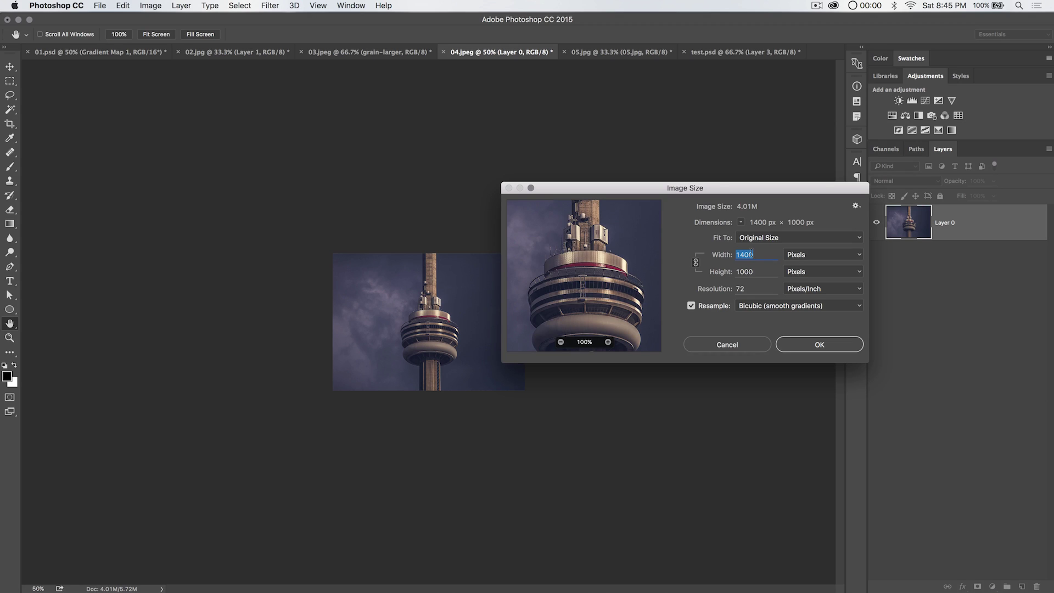
left_click(753, 254)
left_click_drag(748, 188, 698, 189)
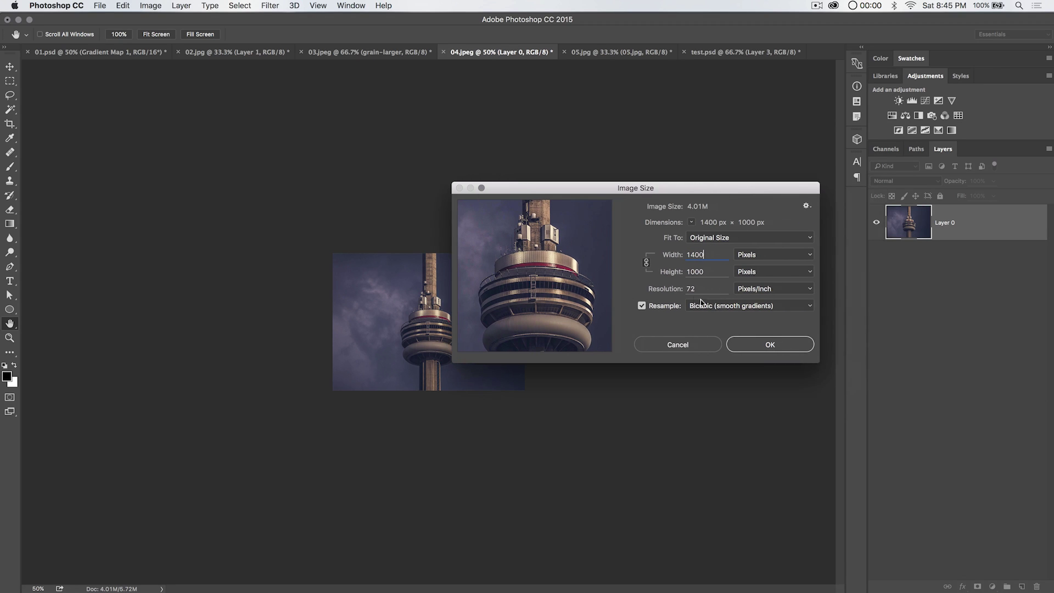
left_click(698, 344)
key("super+z")
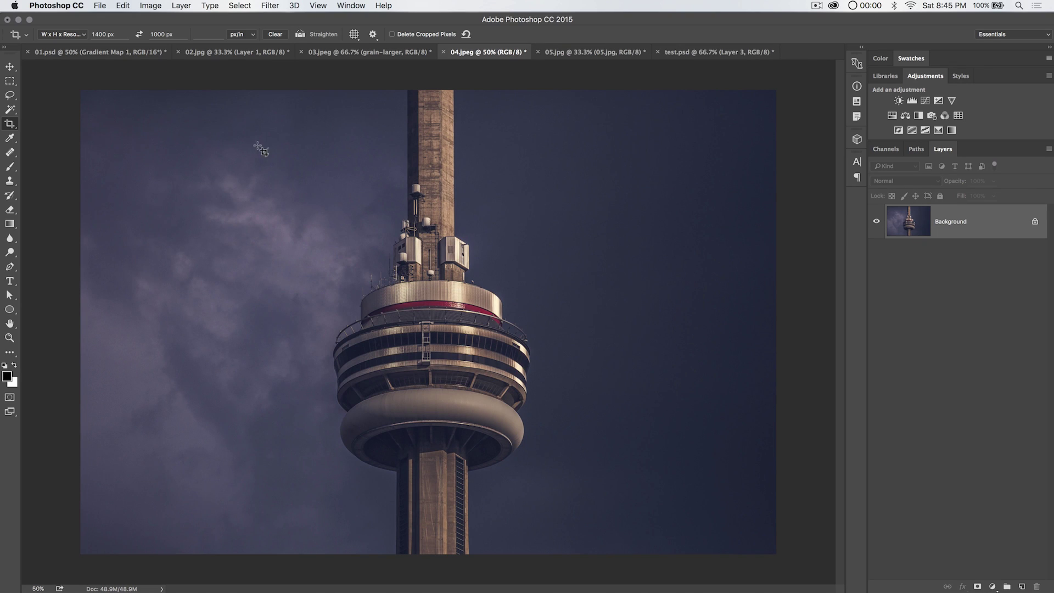
Step: Place a Fixed Size 1280 × 676 px marquee selection on the tower's lower pod
left_click(11, 82)
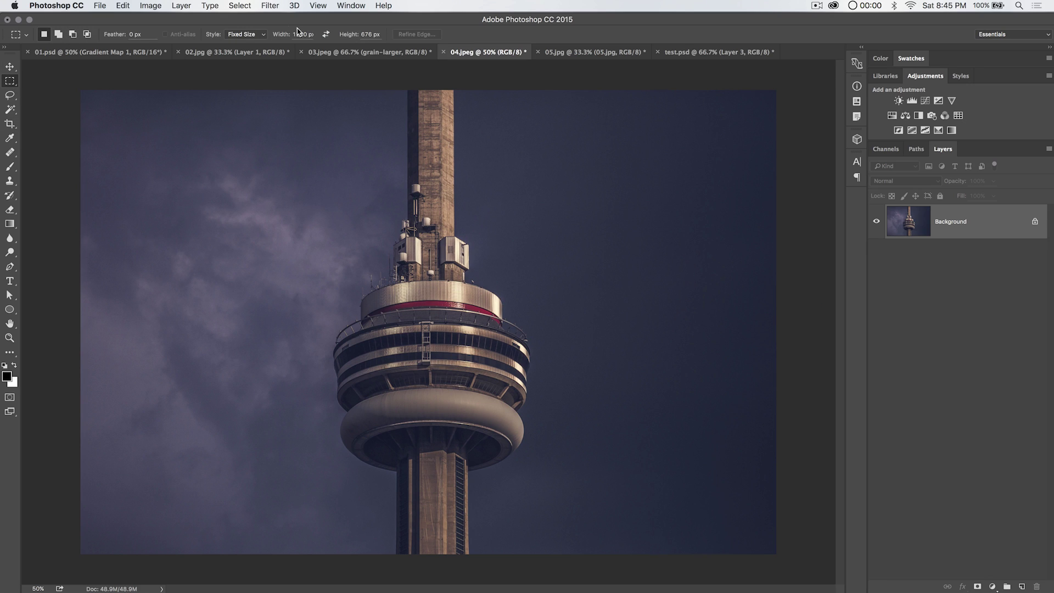
left_click(245, 34)
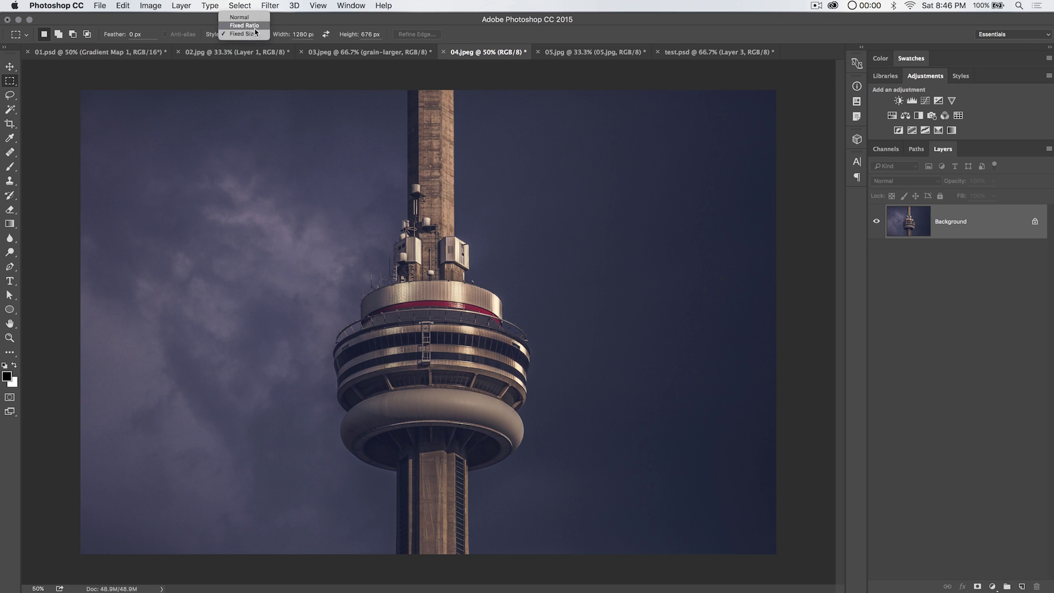
left_click(238, 34)
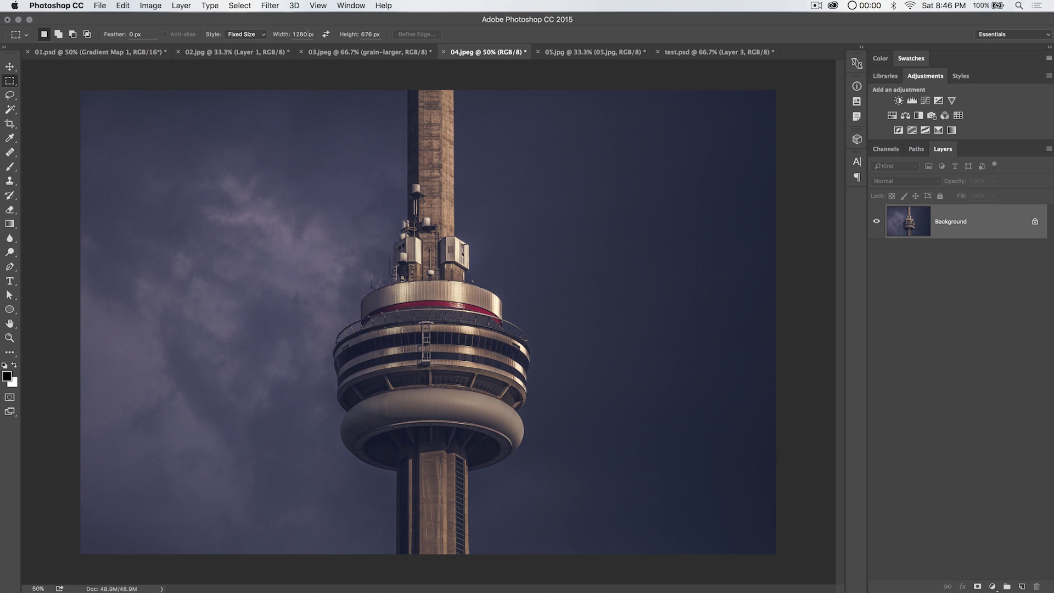
left_click(375, 361)
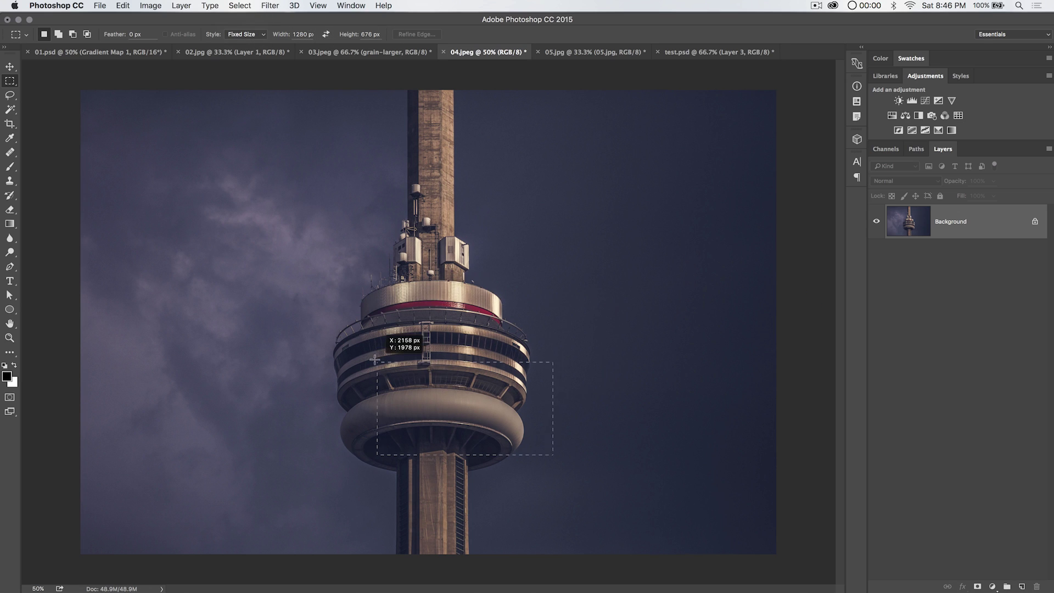
left_click_drag(376, 360, 342, 406)
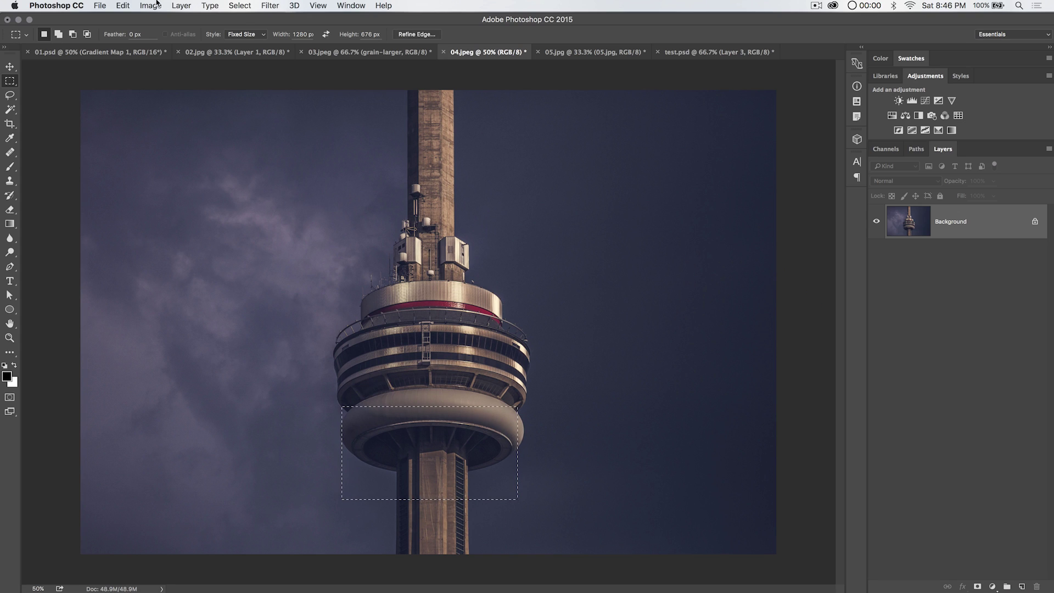
Step: Crop to the selection, check its pixel size, then undo the crop
left_click(153, 5)
left_click(150, 125)
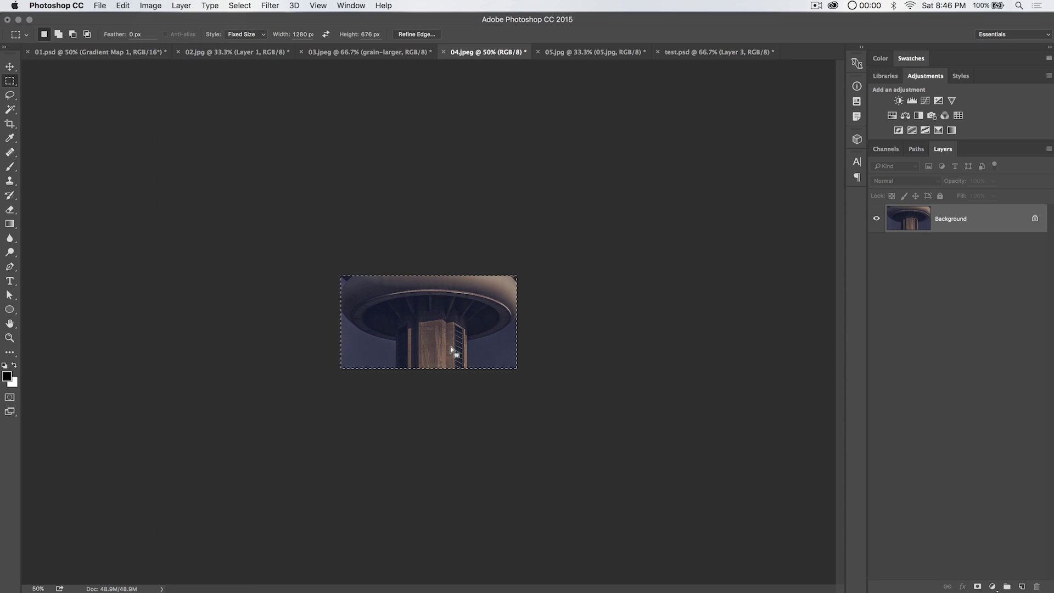
key("super+alt+i")
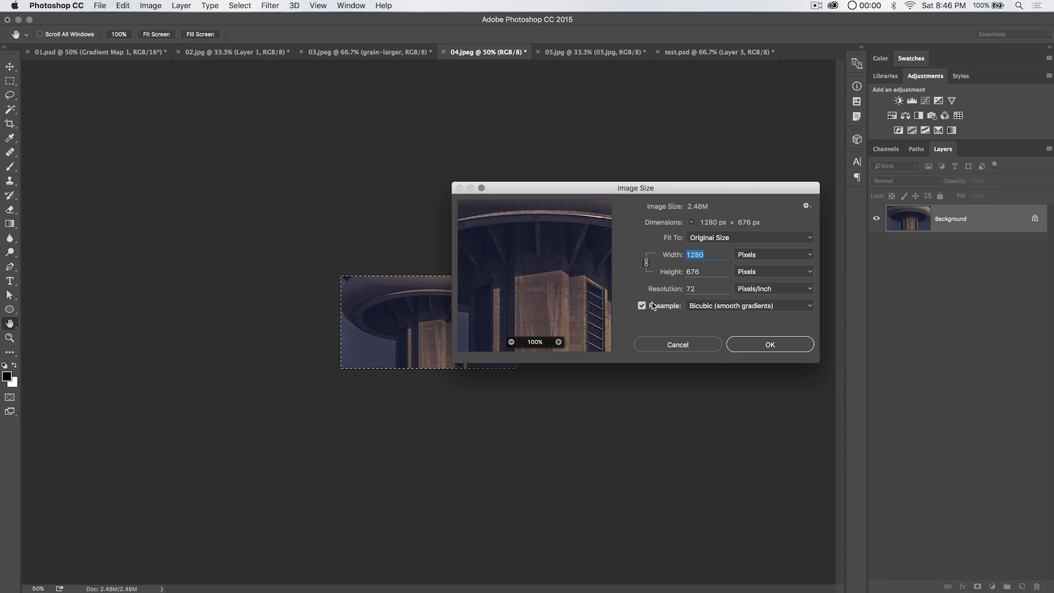
left_click(694, 343)
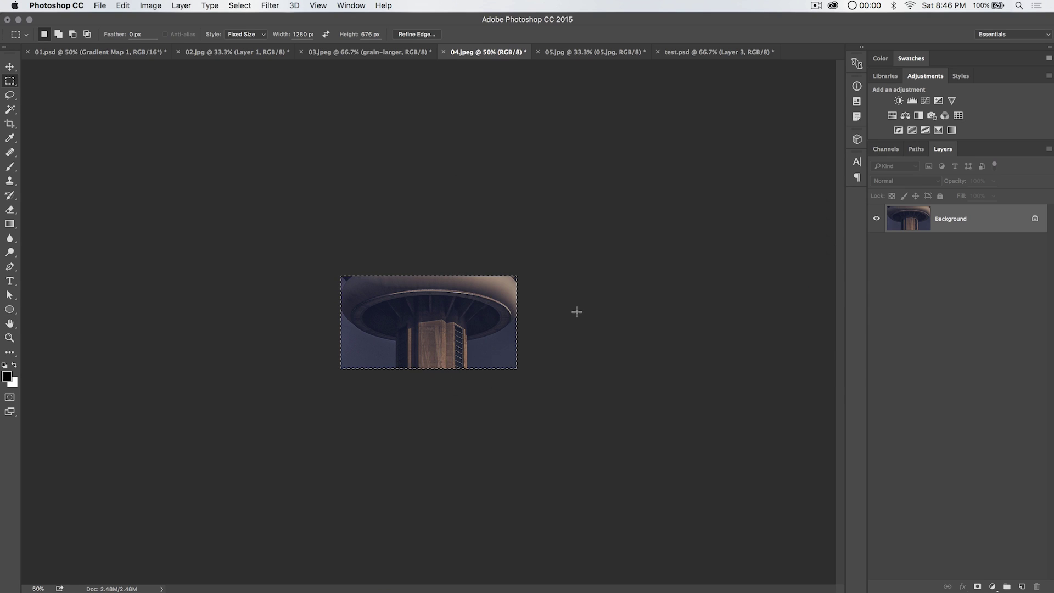
key("super+z")
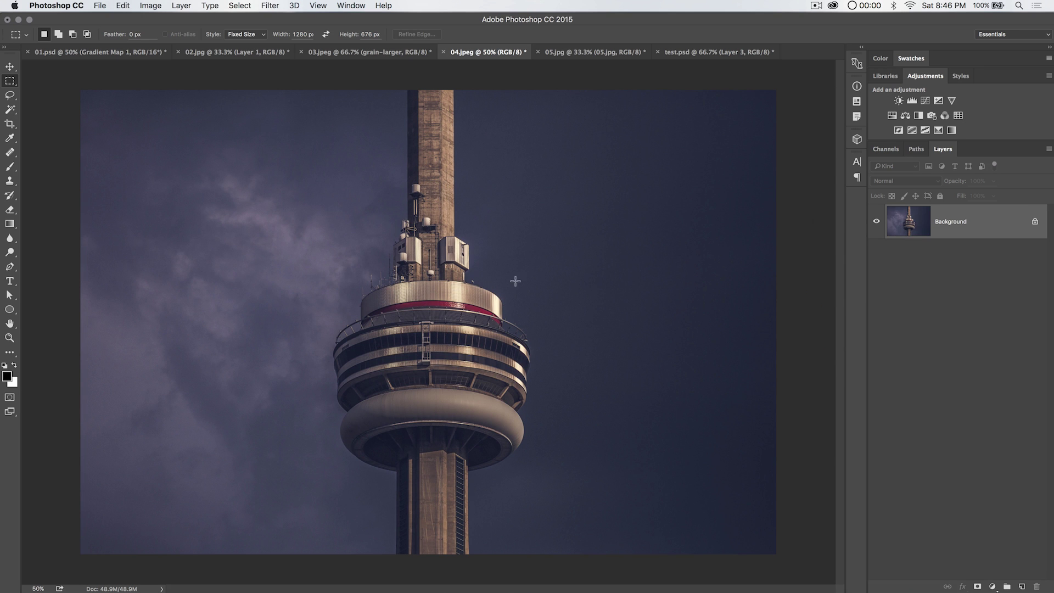
Step: Open the Image Size dialog for the 5065 × 3377 px photo and reposition it
left_click(151, 5)
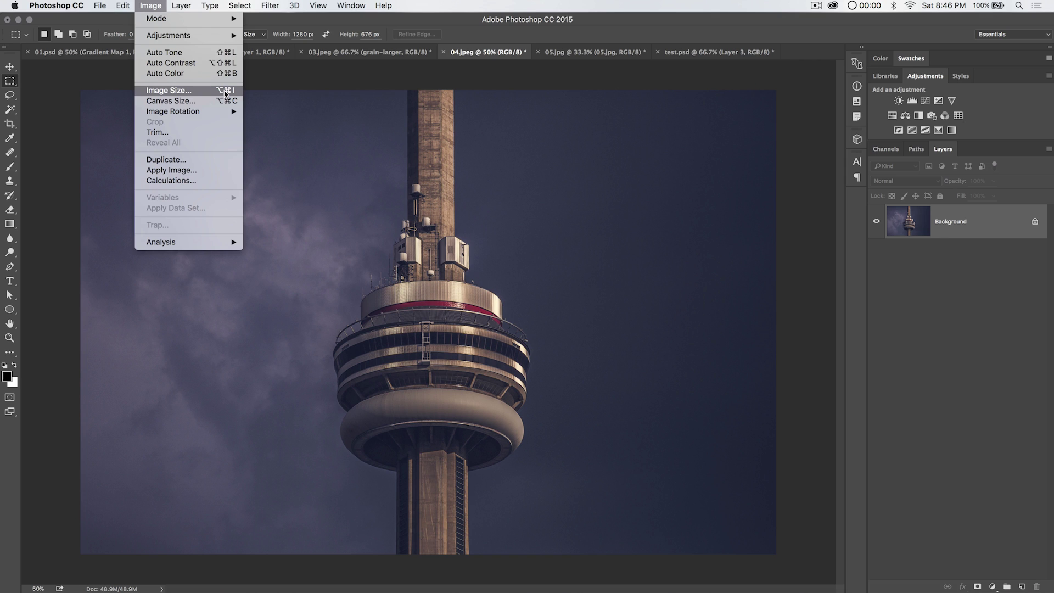
left_click(384, 214)
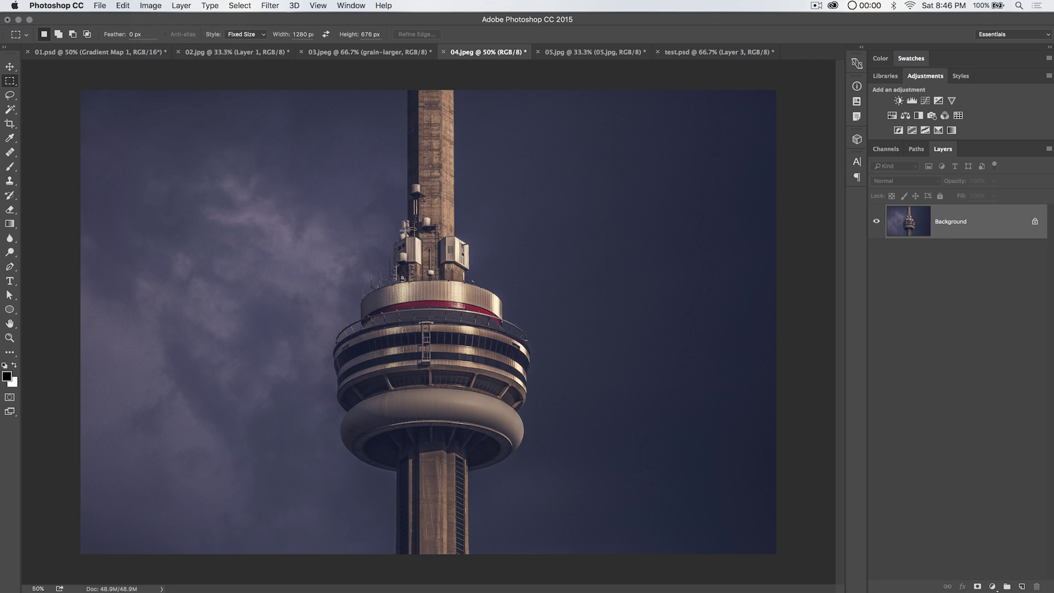
left_click(8, 68)
key("super+alt+i")
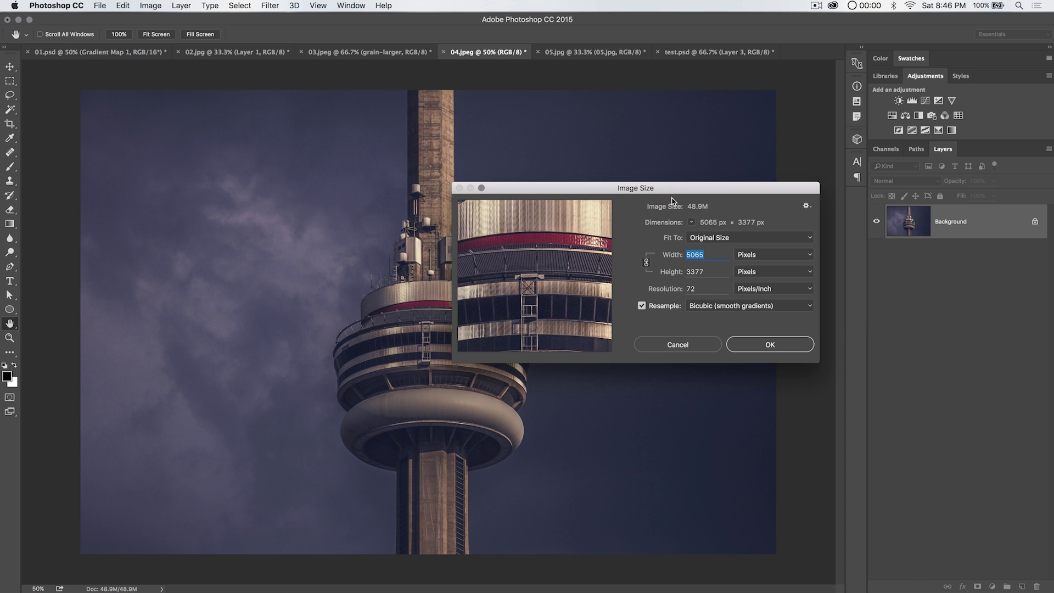
left_click_drag(672, 190, 706, 180)
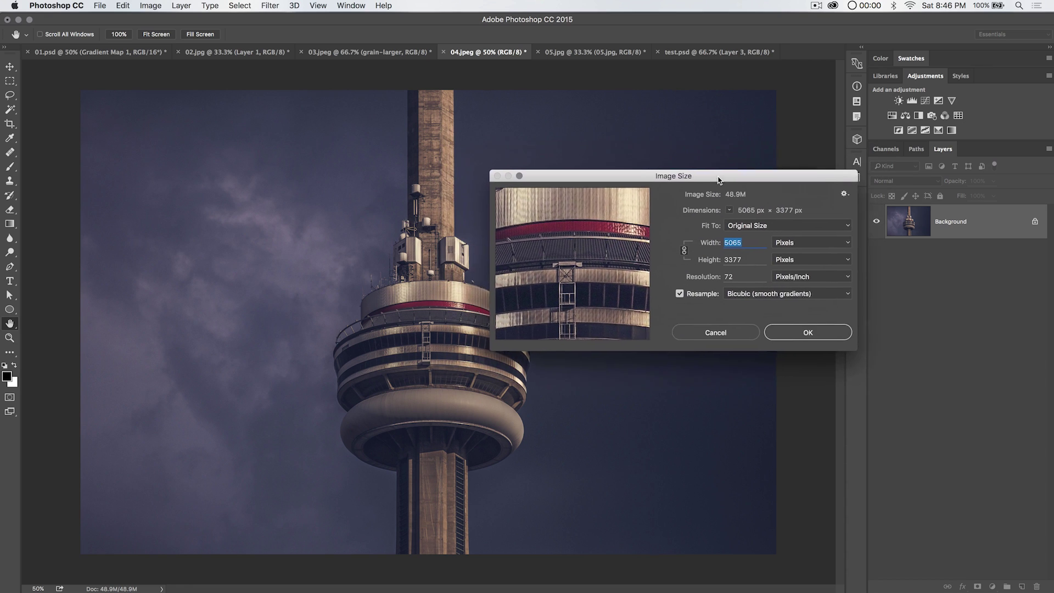
Step: Set the dialog preview to the antennas above the red band, then open its gear options
left_click_drag(570, 247, 596, 242)
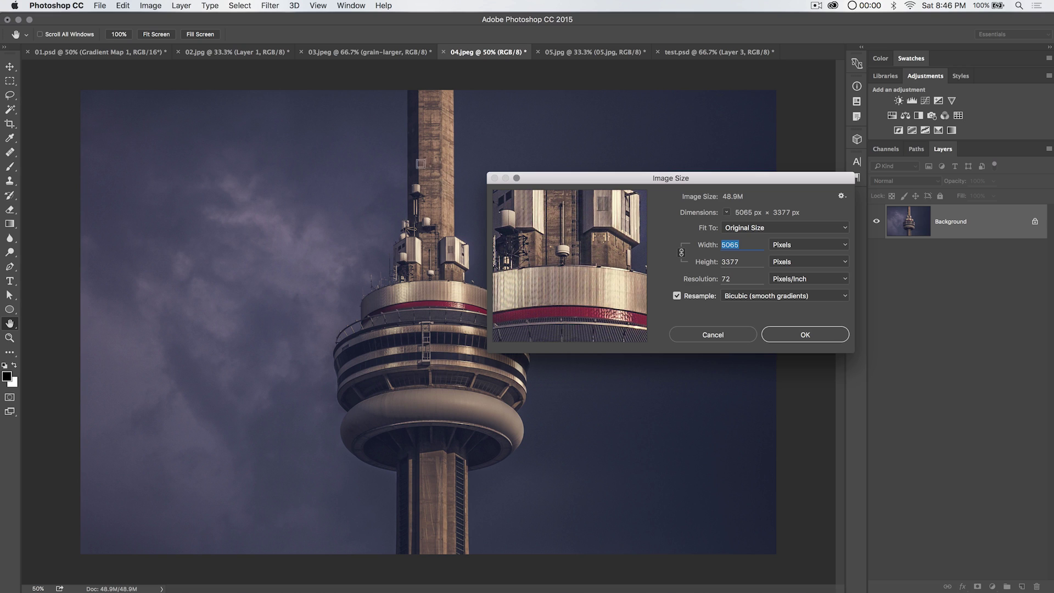
left_click(339, 348)
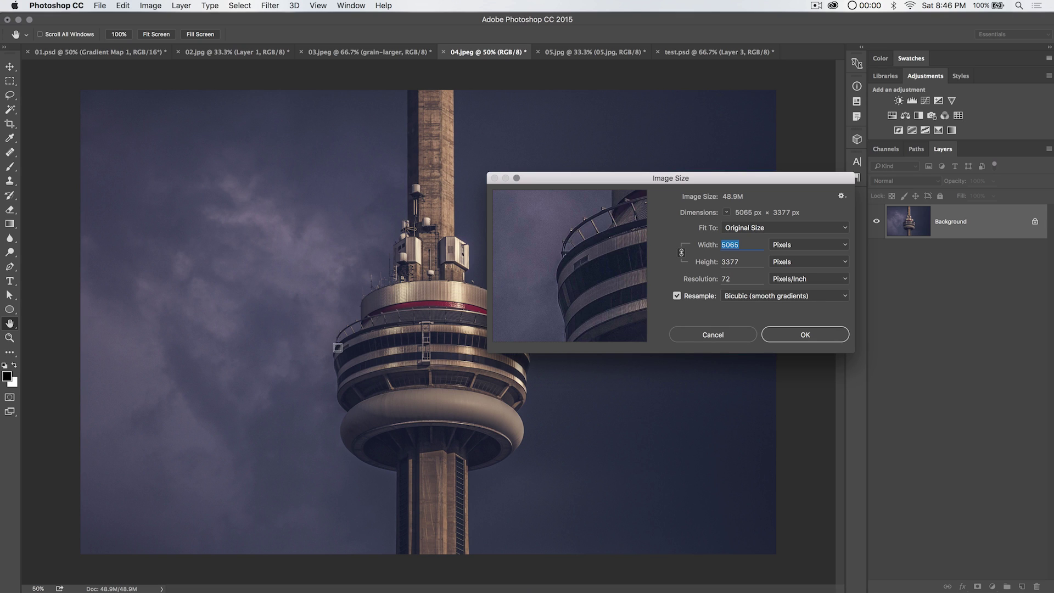
left_click(409, 447)
left_click(481, 435)
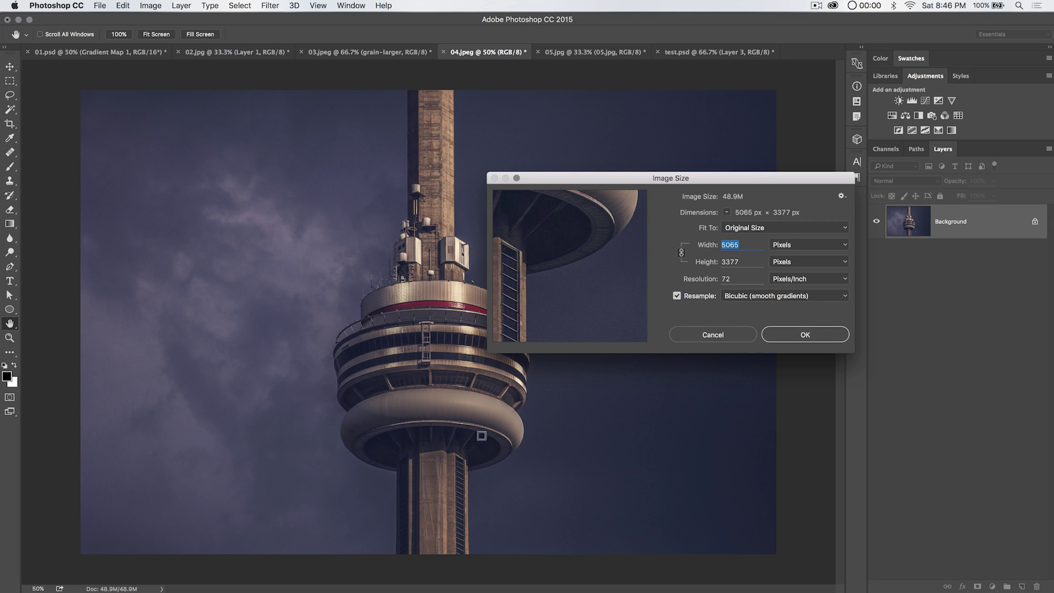
left_click(429, 275)
left_click_drag(592, 178, 468, 177)
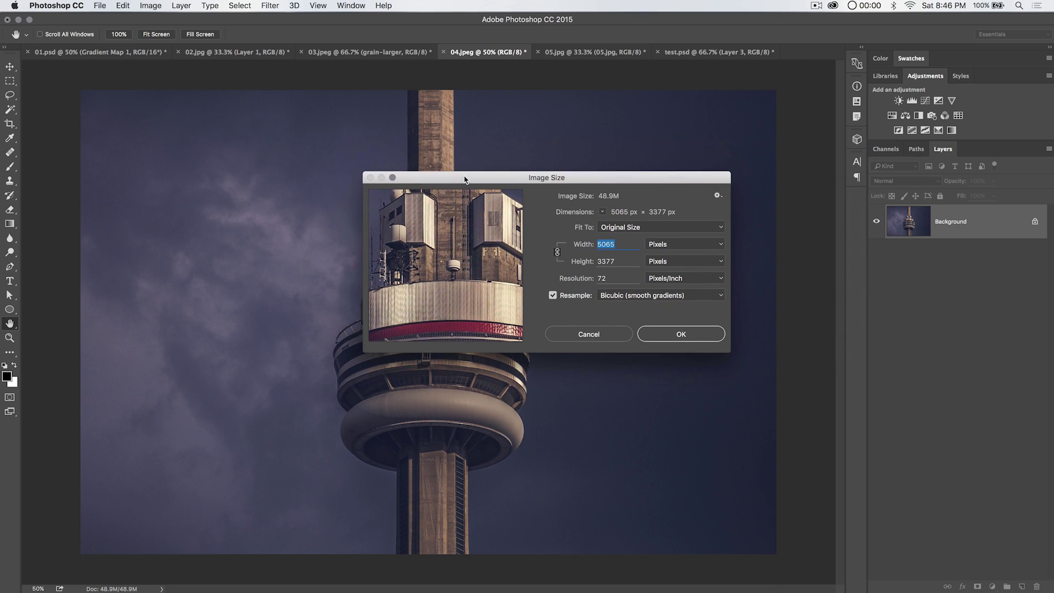
left_click(716, 196)
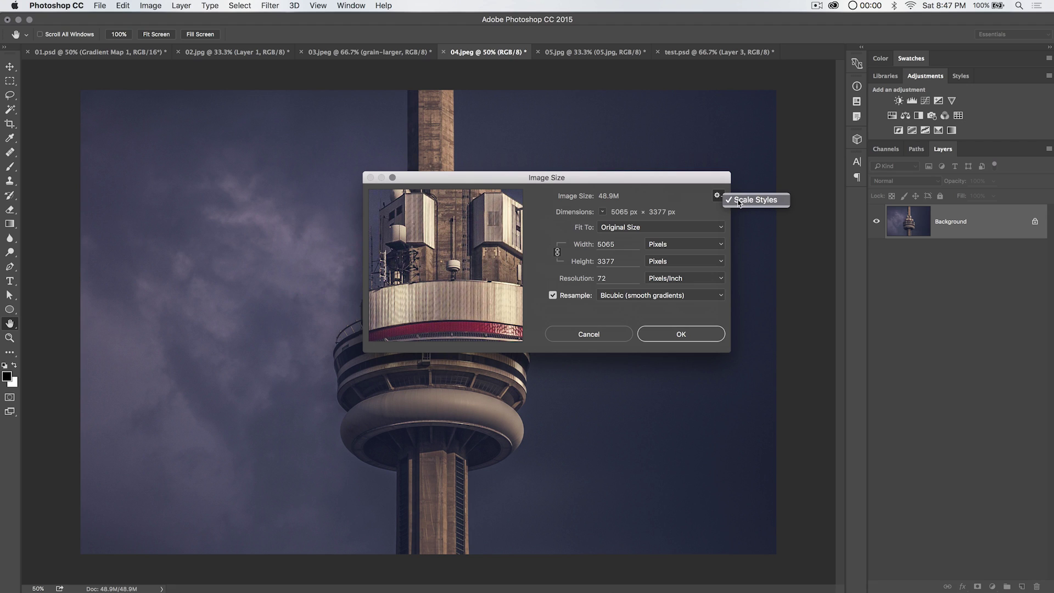
Step: Toggle Scale Styles off and back on, then show the Dimensions unit choices
left_click(746, 202)
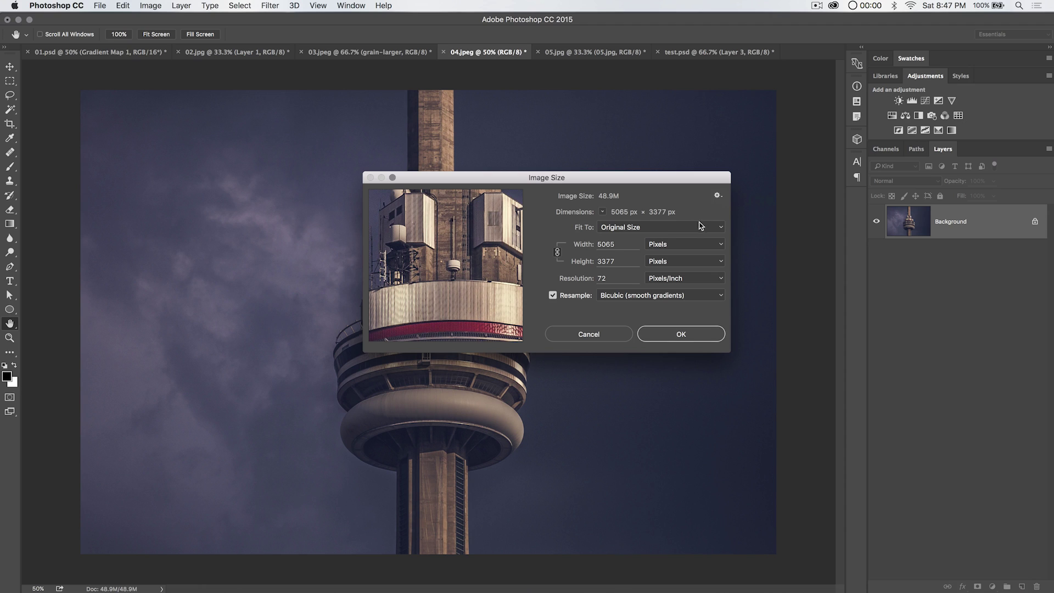
left_click(716, 195)
left_click(746, 201)
left_click(602, 213)
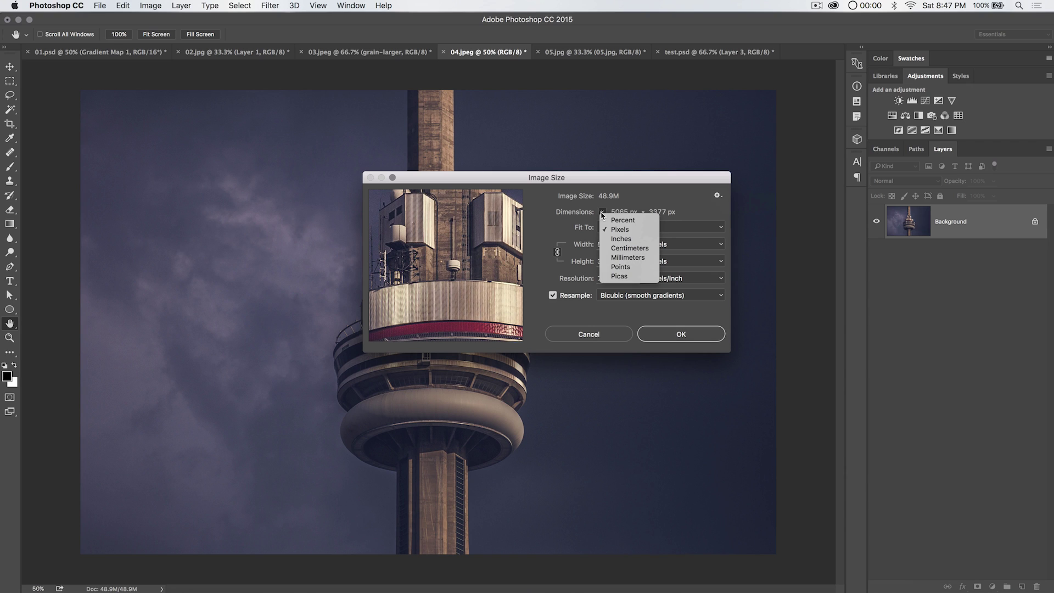
Step: Switch the Dimensions readout to percent and try widths of 3700 and 3800 px
left_click(633, 220)
double_click(626, 243)
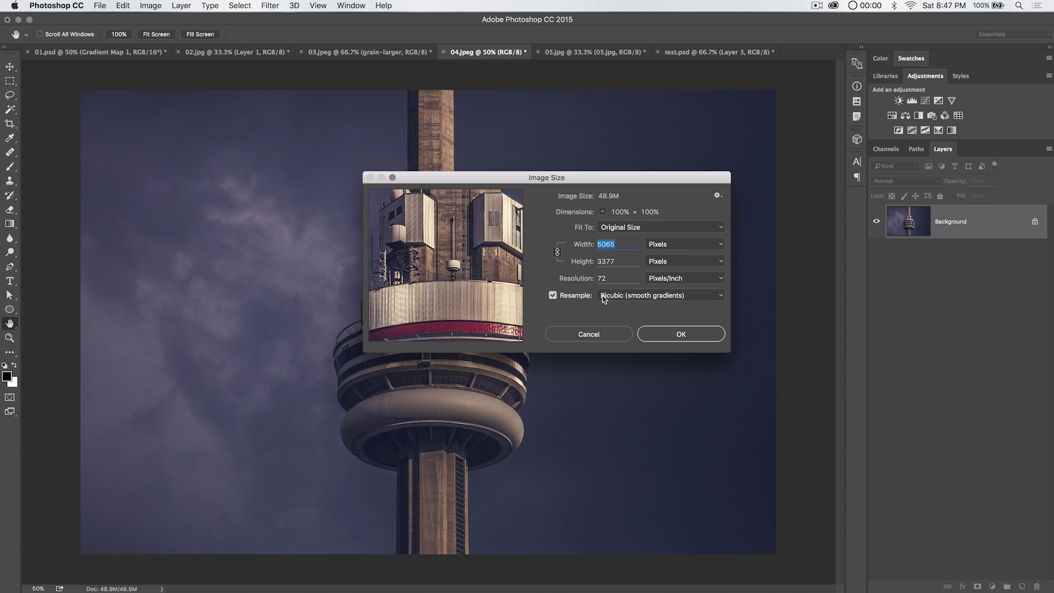
type("3700")
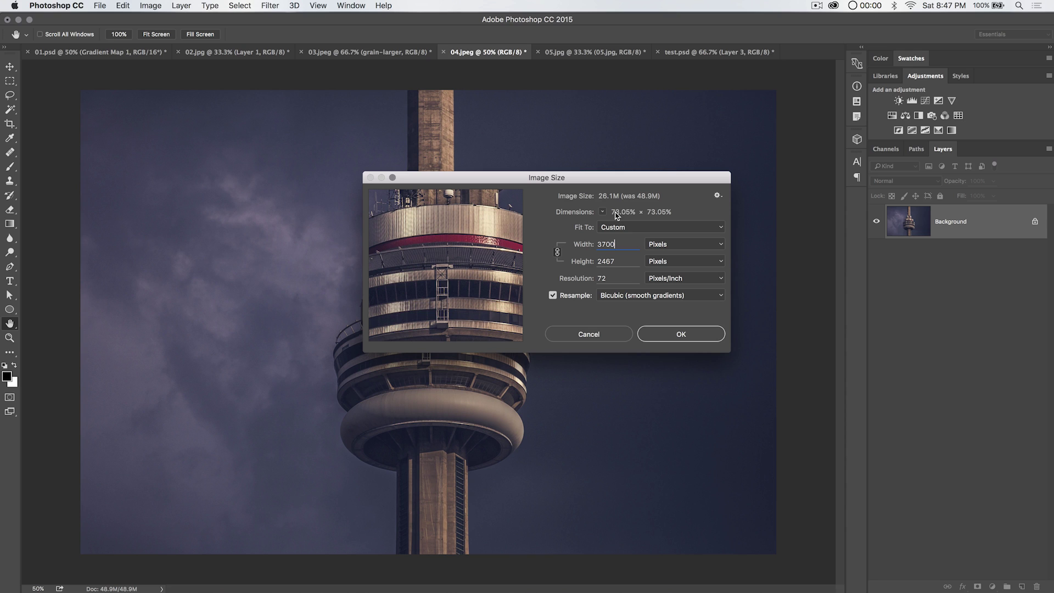
double_click(609, 244)
type("3800")
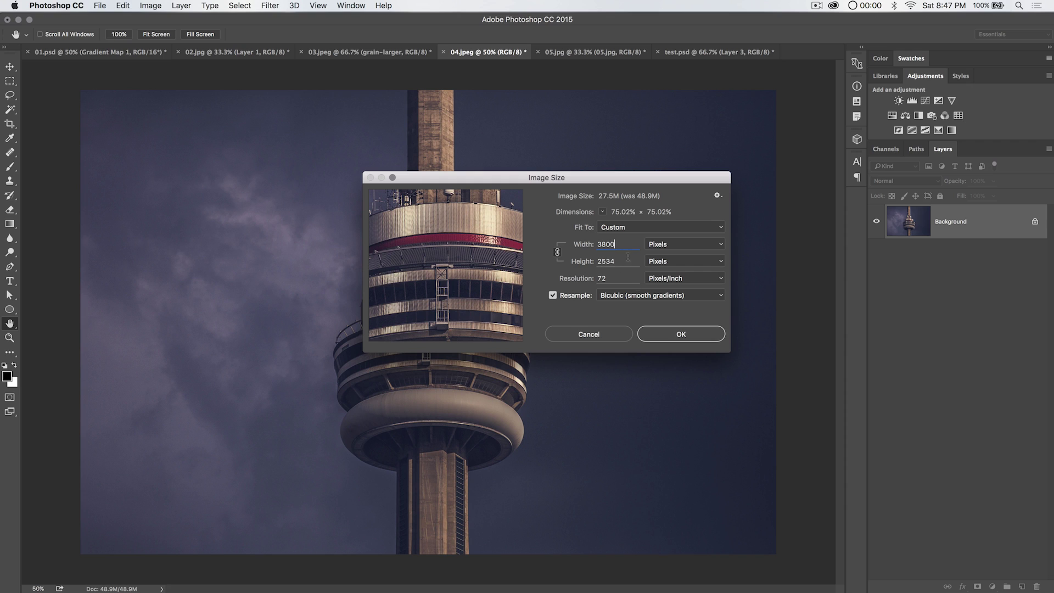
Step: Reset to the original 5065 × 3377 px, keeping Pixels for width and dimensions
key("alt")
left_click(582, 337, "alt")
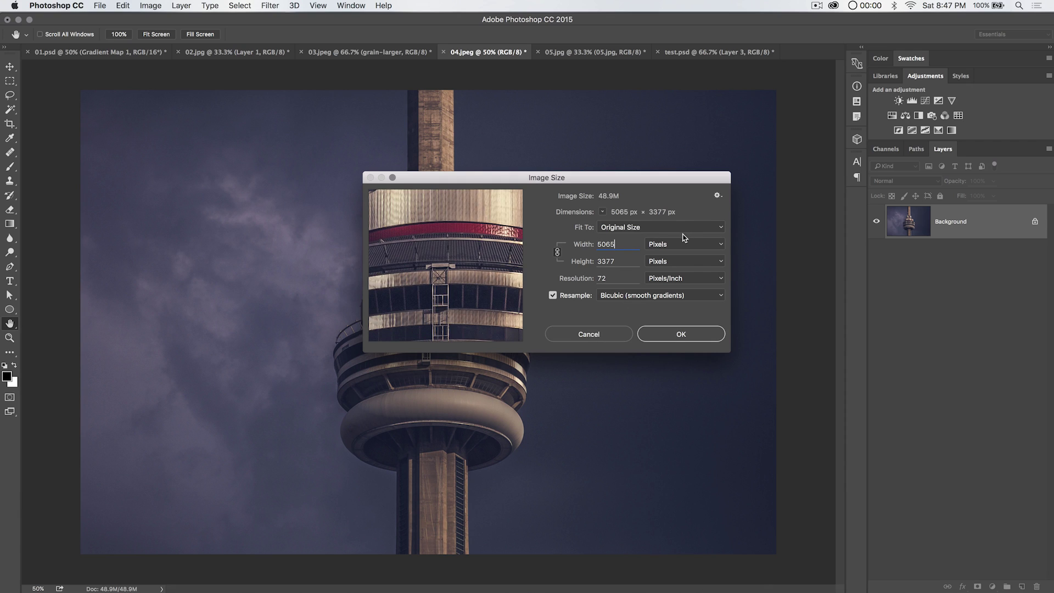
left_click(665, 245)
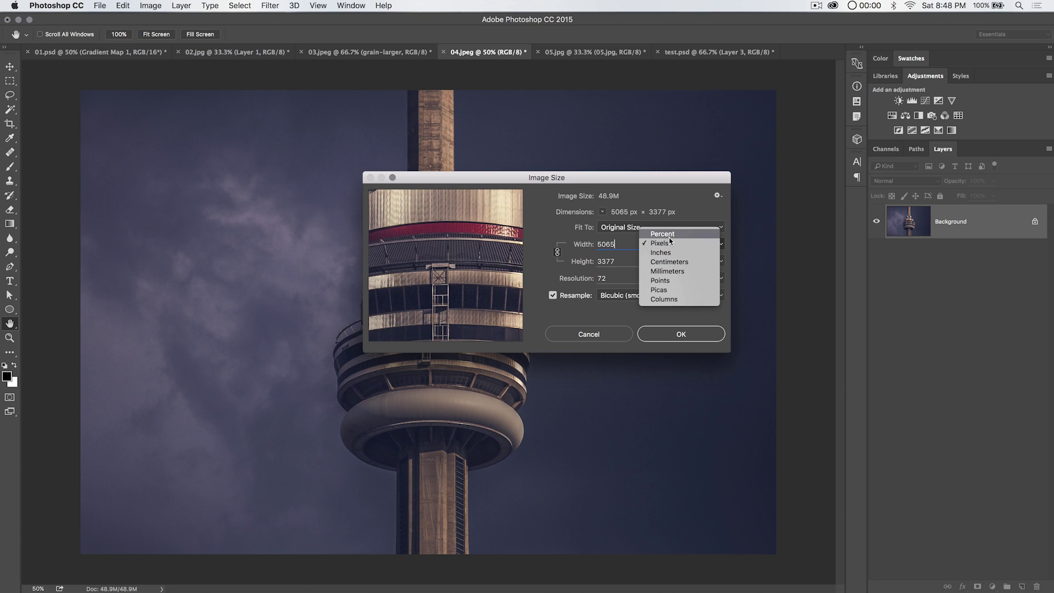
left_click(668, 245)
left_click(603, 212)
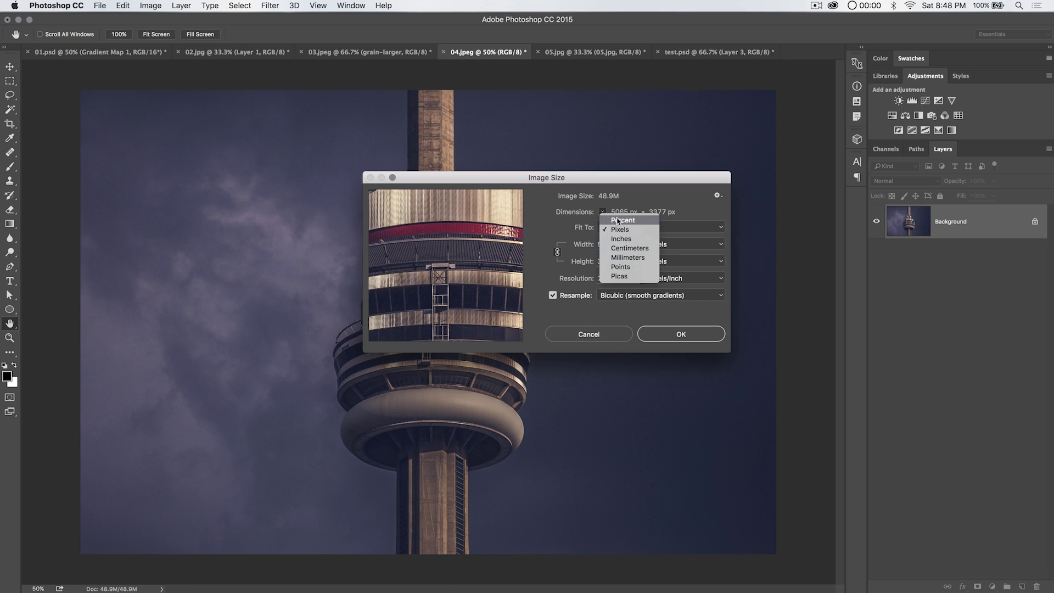
left_click(619, 229)
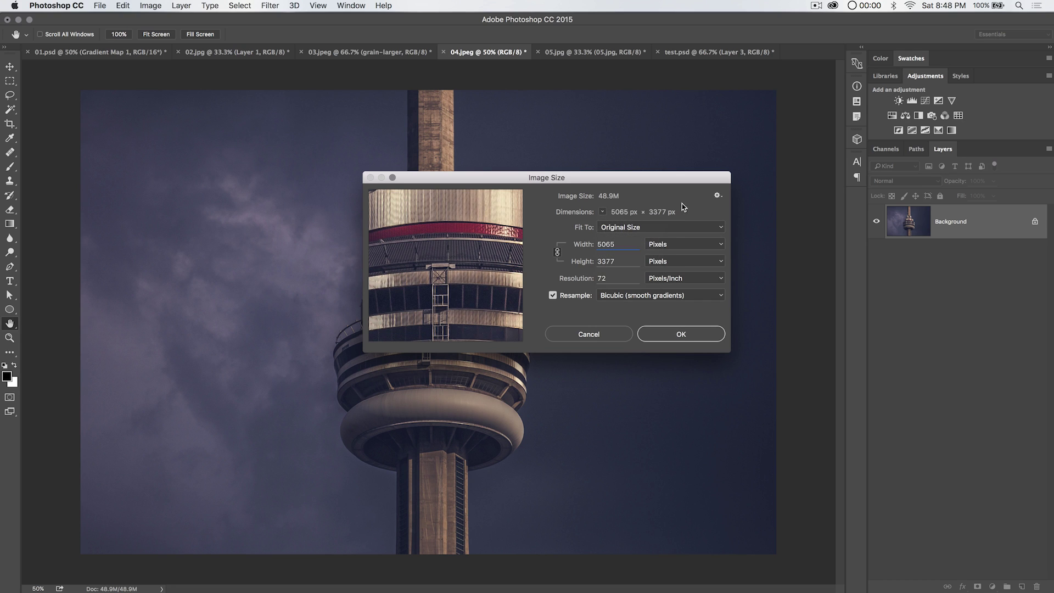
left_click(641, 228)
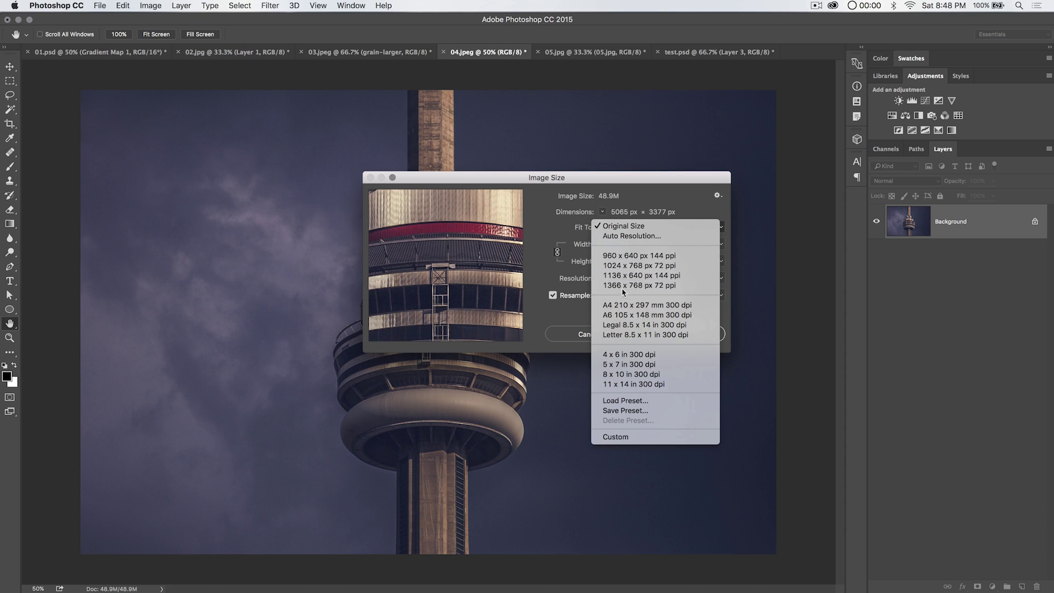
left_click(561, 211)
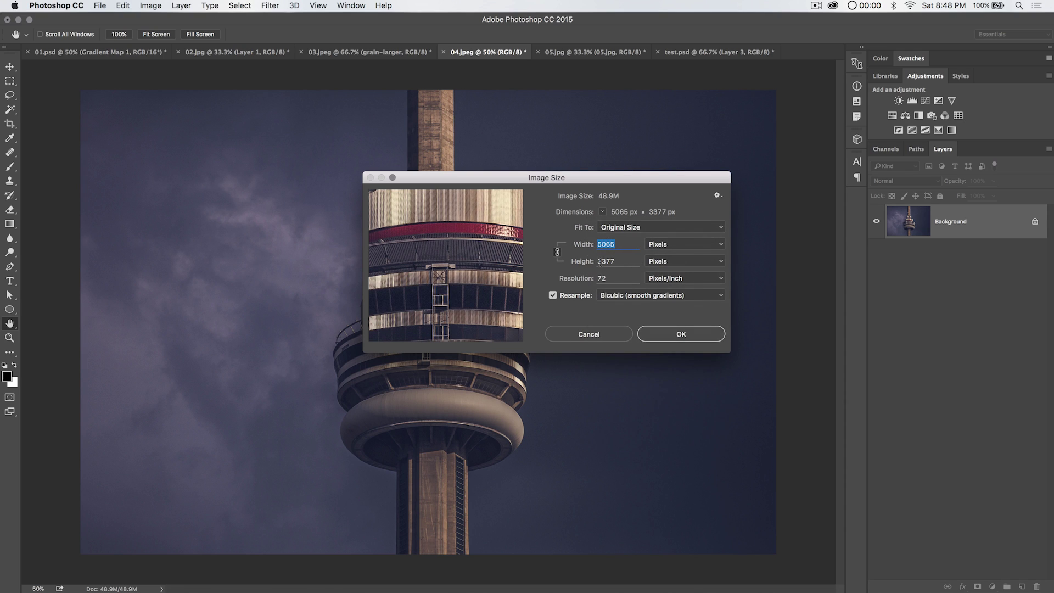
key("Tab")
left_click(557, 252)
key("shift+Tab")
left_click(619, 262)
Step: Try a linked 600 px width, then unlink and set 1200 × 400 px before resetting
left_click(619, 243)
double_click(619, 243)
type("600")
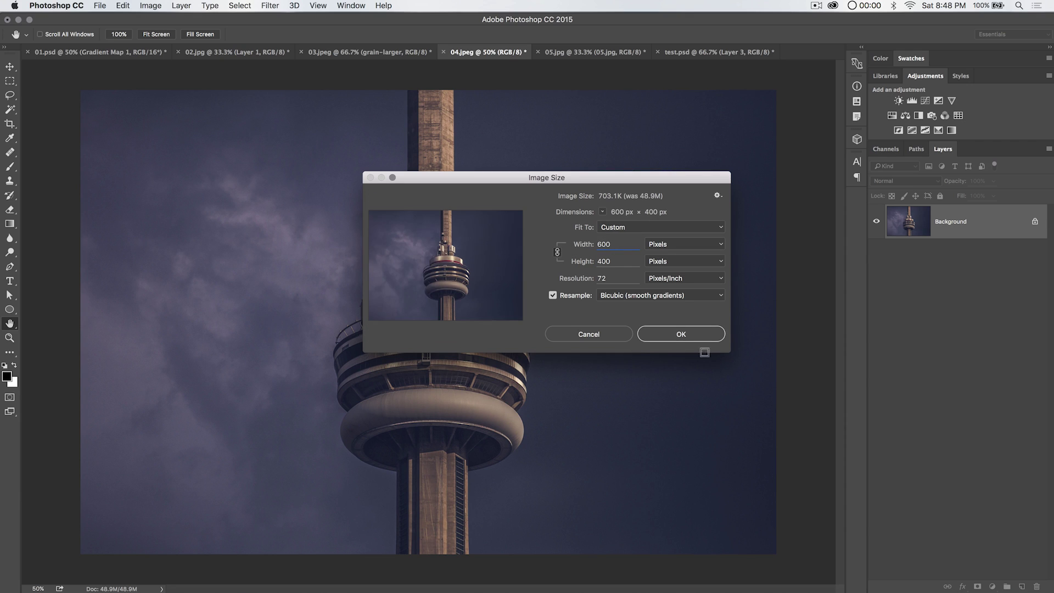
left_click(561, 248)
type("1200")
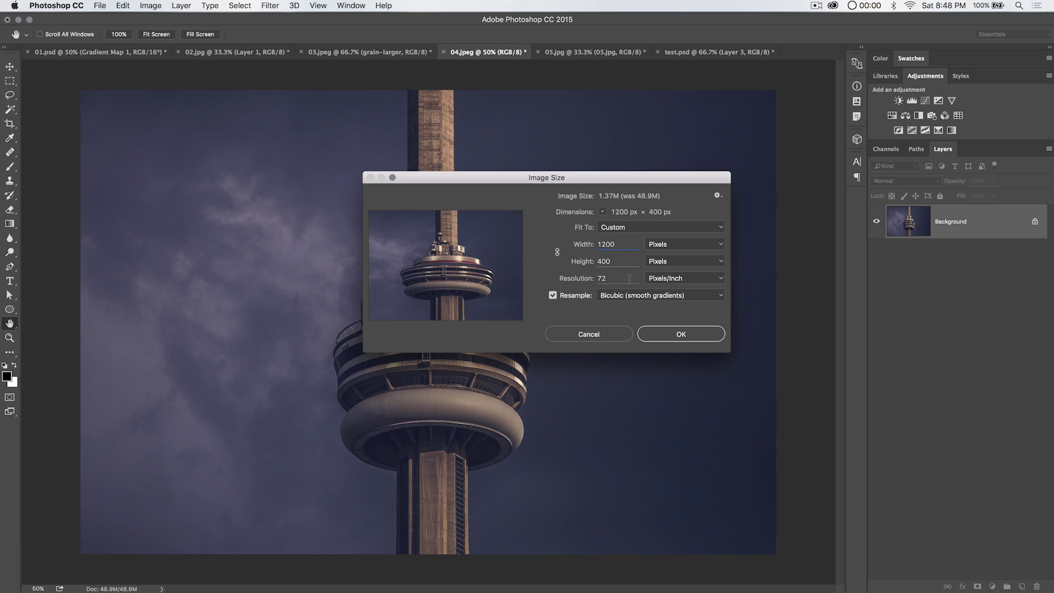
mouse_move(446, 294)
left_click(593, 333, "alt")
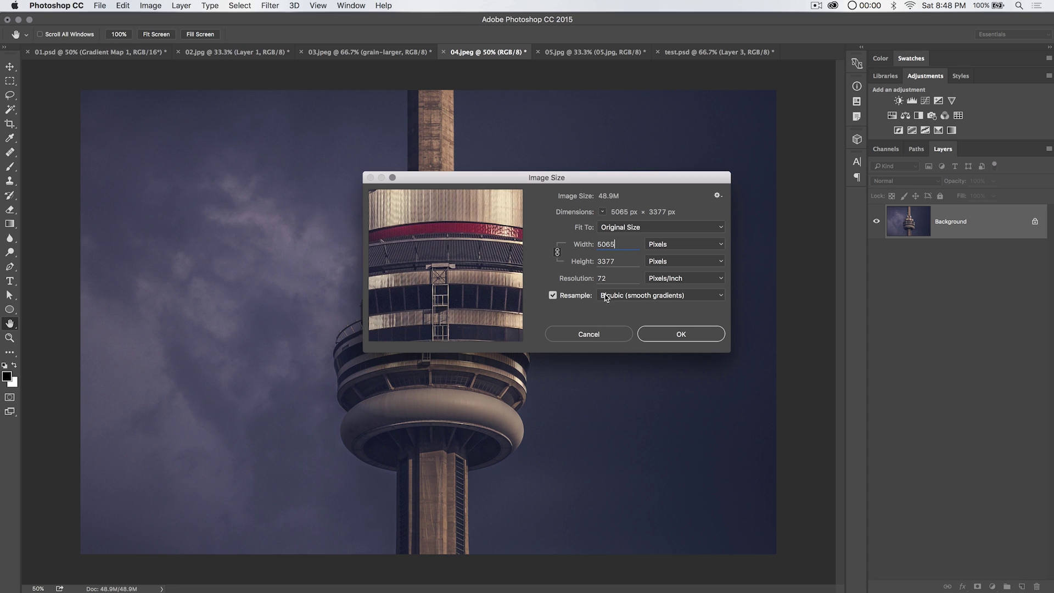
Step: Switch Width units to Percent and back to Pixels, then select the 72 ppi resolution
left_click(692, 247)
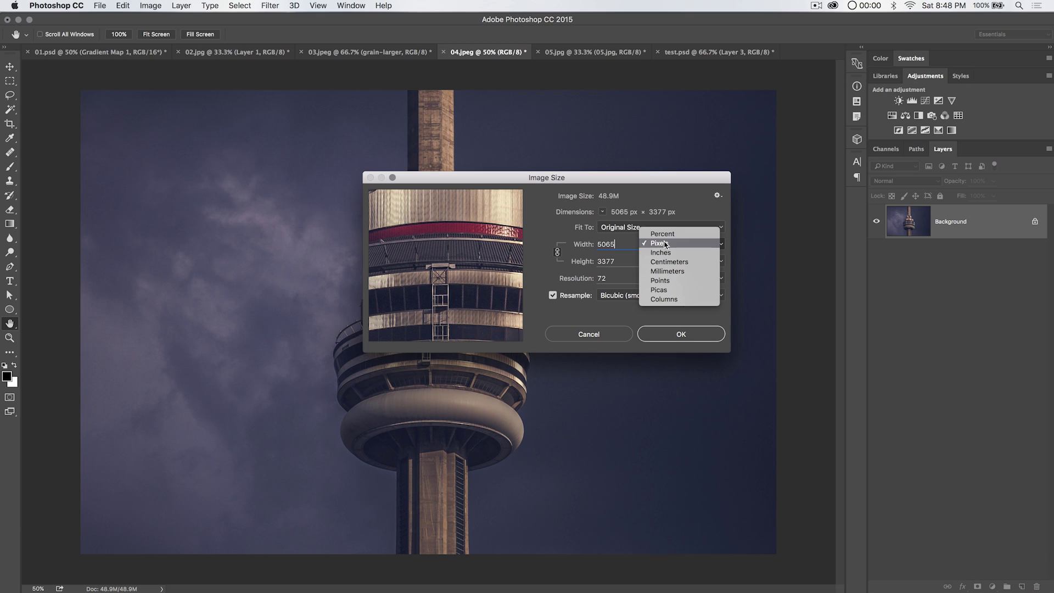
left_click(665, 244)
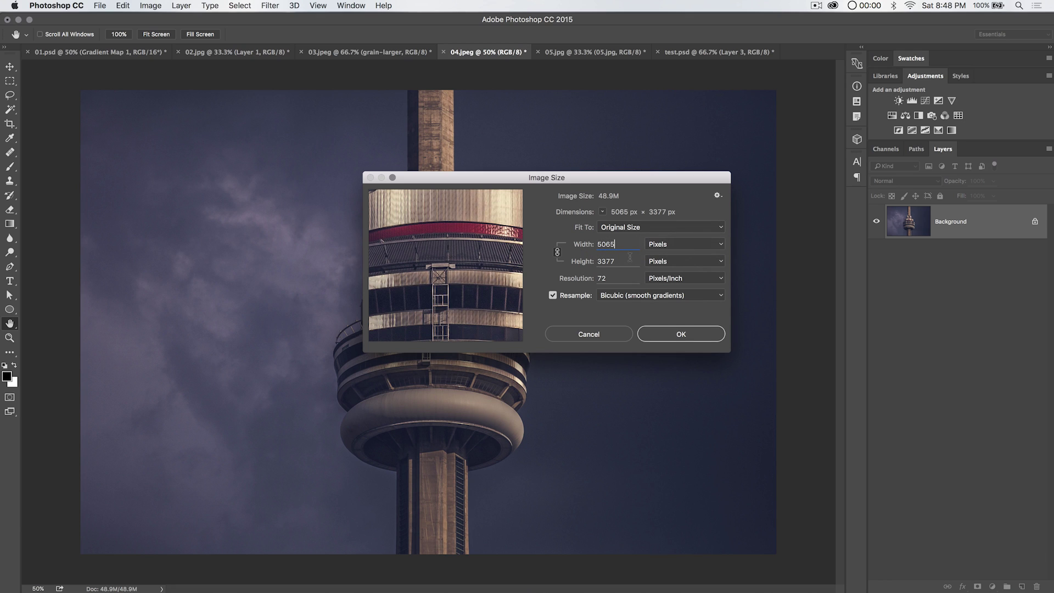
left_click(670, 245)
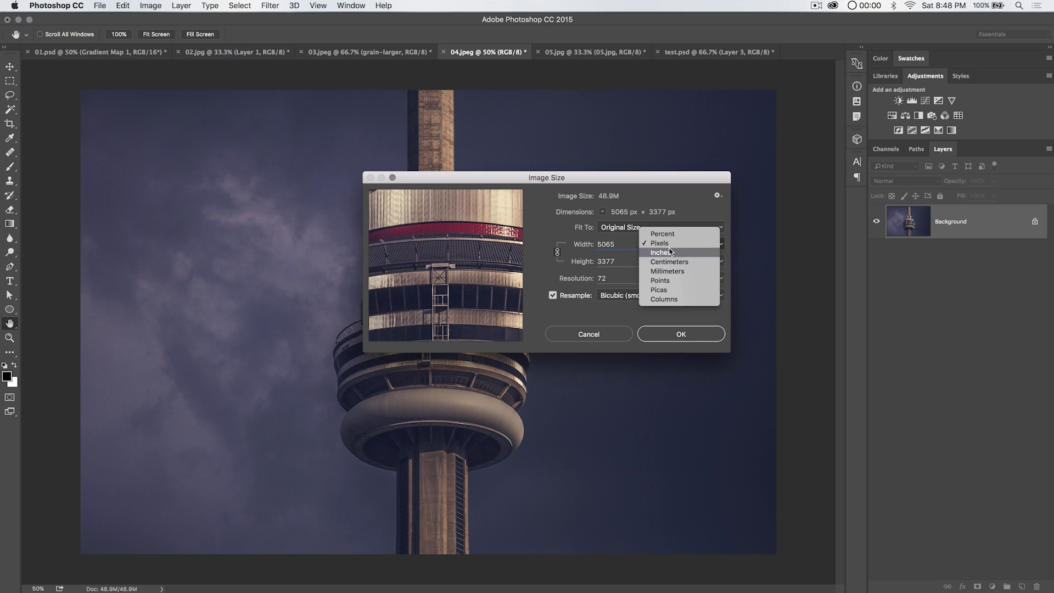
left_click(665, 236)
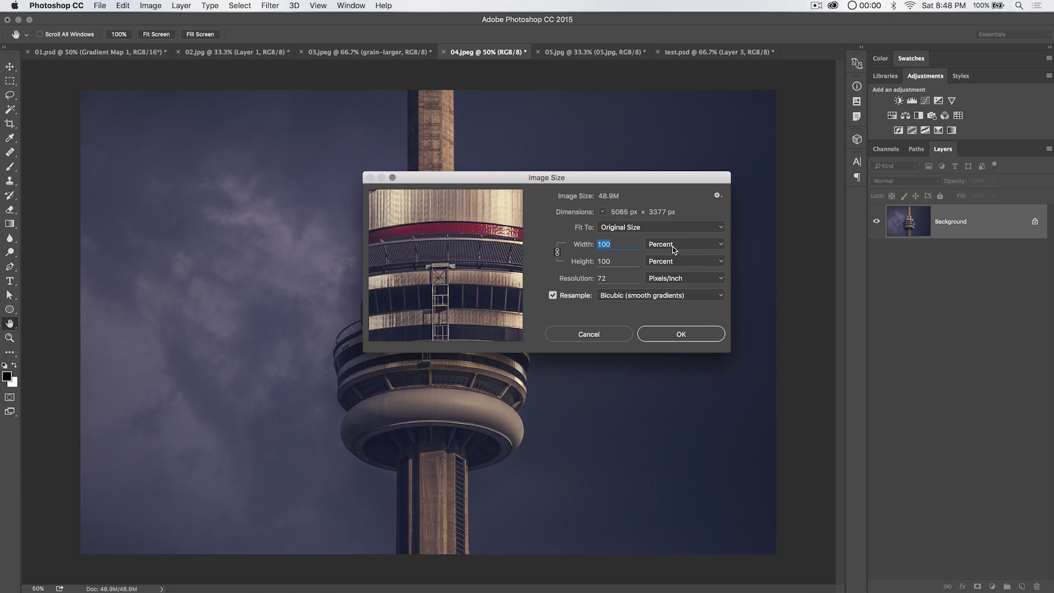
left_click(670, 246)
left_click(670, 252)
left_click(618, 276)
left_click_drag(589, 182, 570, 197)
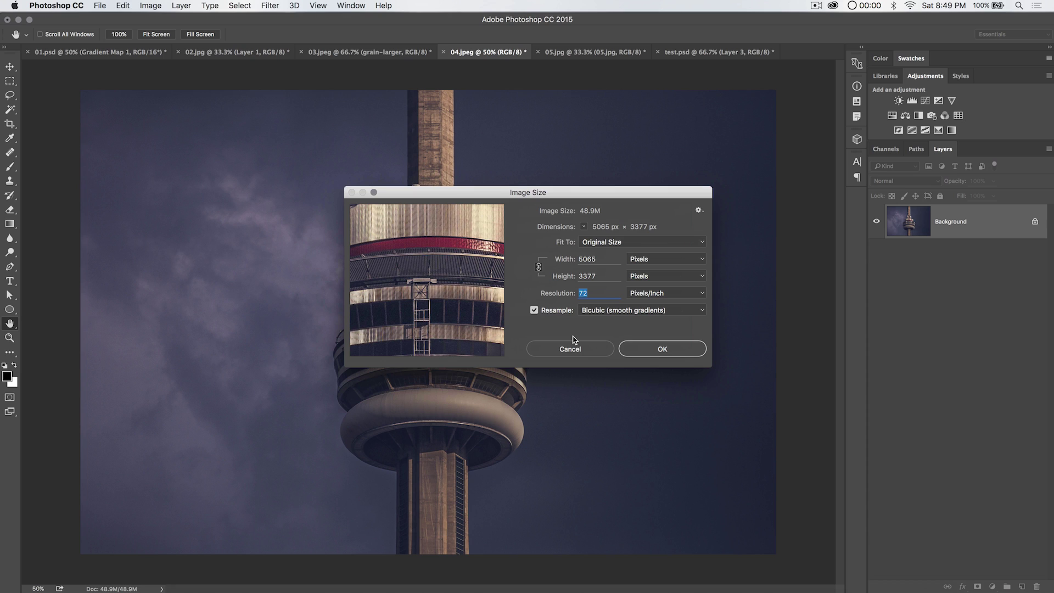
Step: Turn off Resample so the size reads 70.347 × 46.903 inches, then enter 300 ppi
left_click(537, 312)
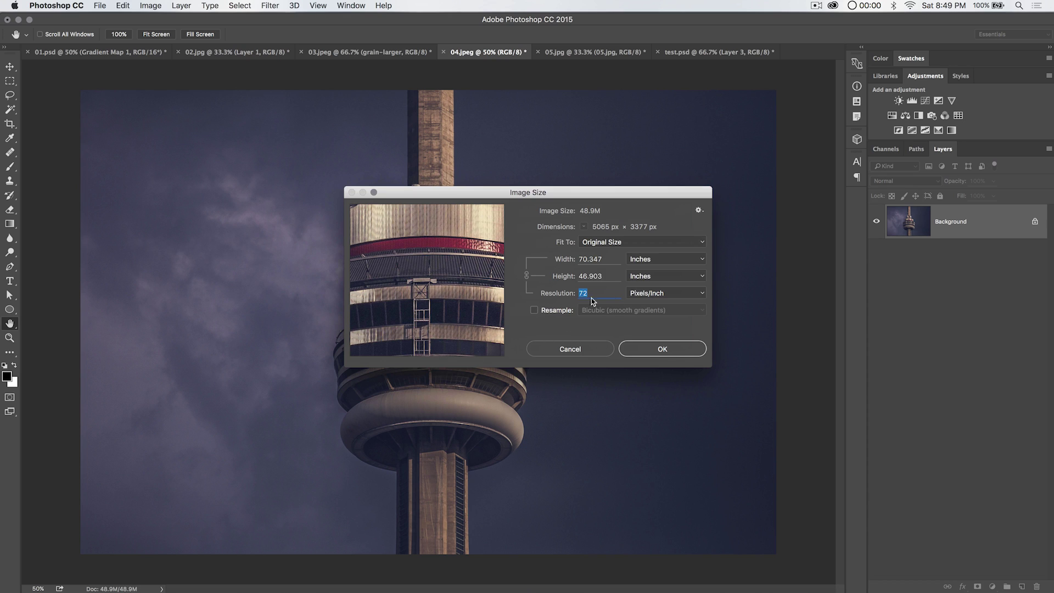
left_click(631, 259)
left_click(641, 254)
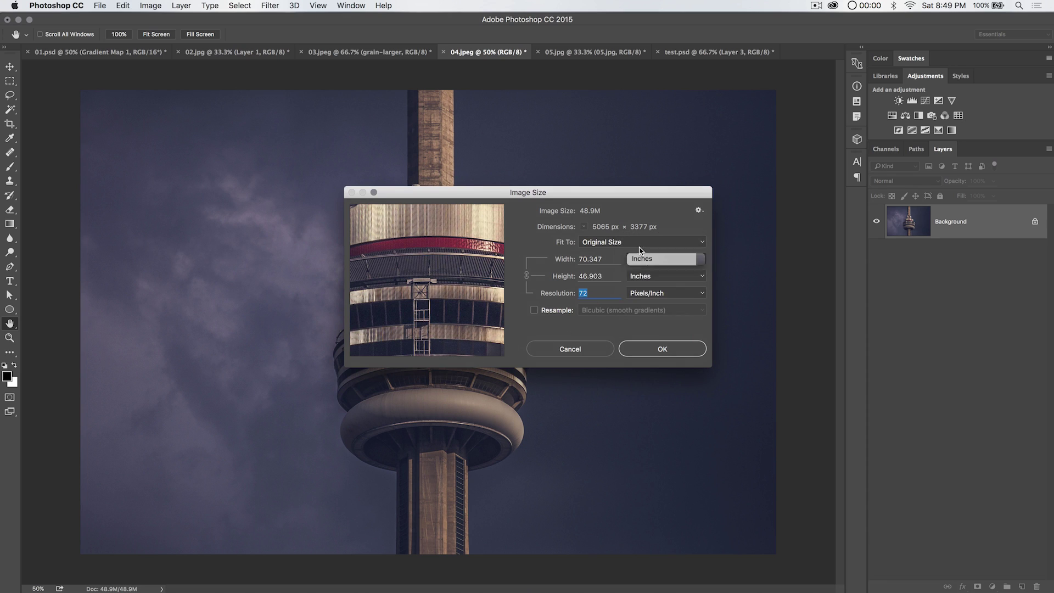
left_click(639, 252)
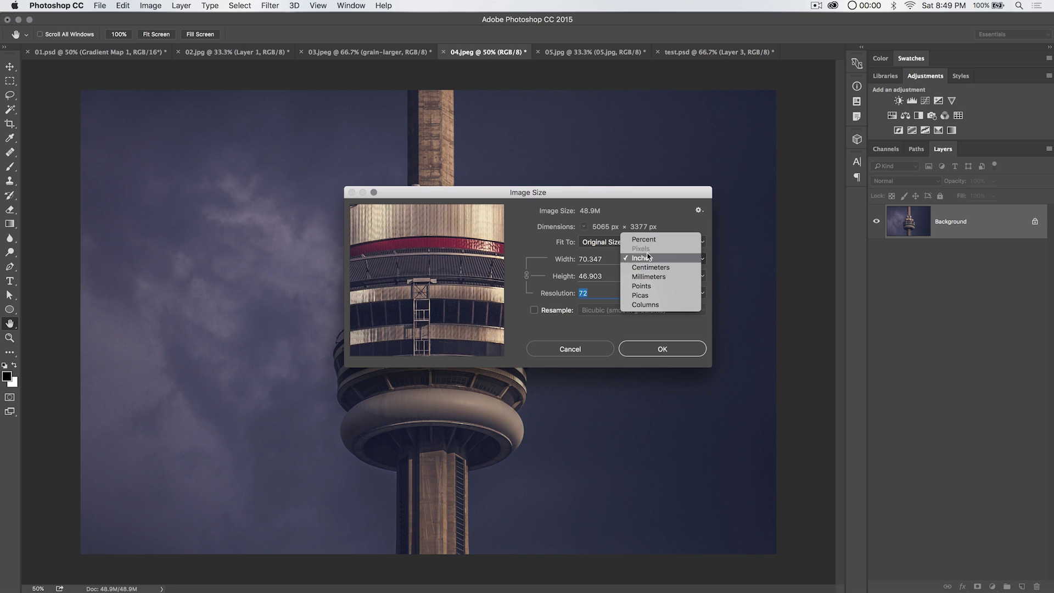
left_click(585, 336)
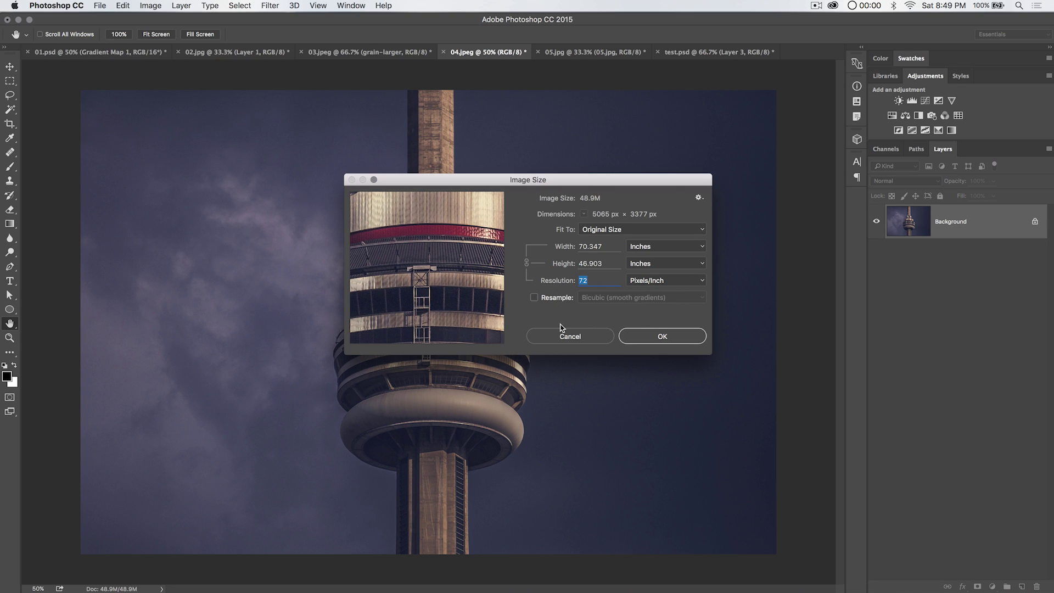
type("300")
Step: Change the resolution to 150 then 72 ppi without resampling, then re-enable Resample
double_click(596, 247)
double_click(599, 277)
type("150")
left_click_drag(597, 280, 576, 280)
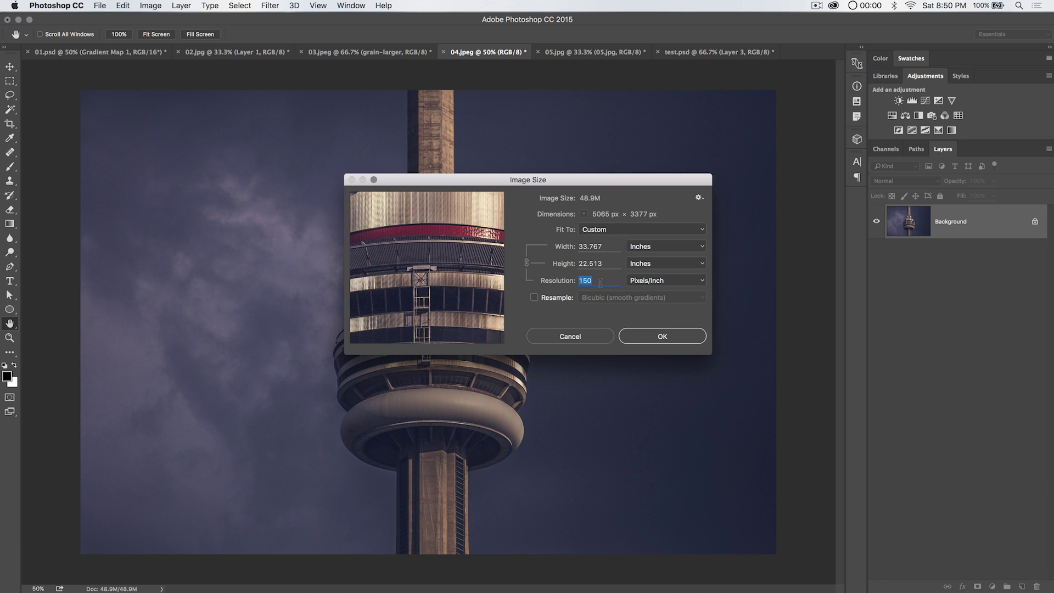
type("72")
left_click(546, 297)
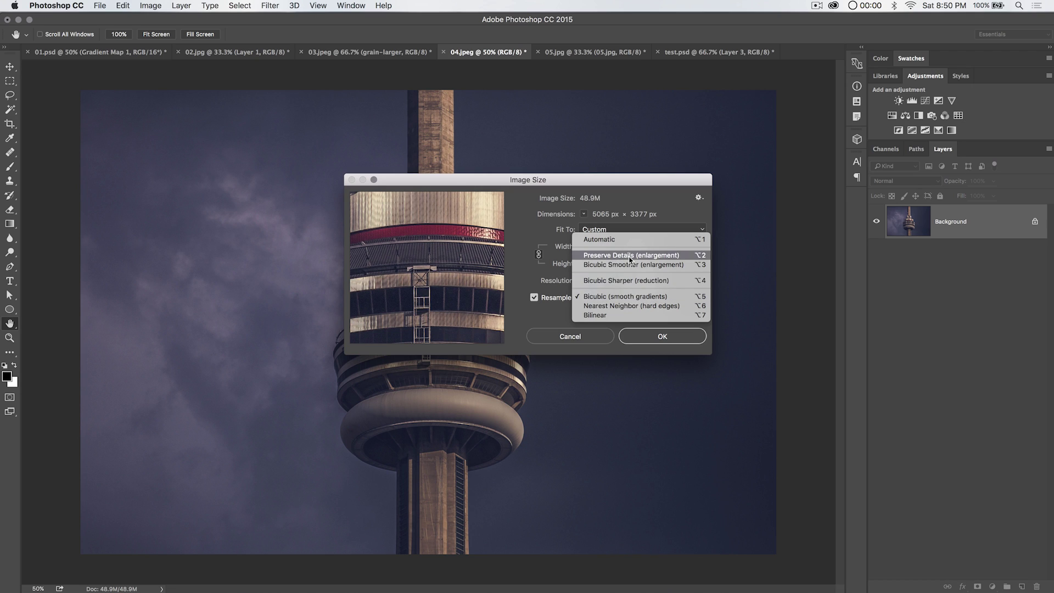
Step: Try Preserve Details and Automatic resampling, then settle on Bicubic (smooth gradients) interpolation
left_click(604, 256)
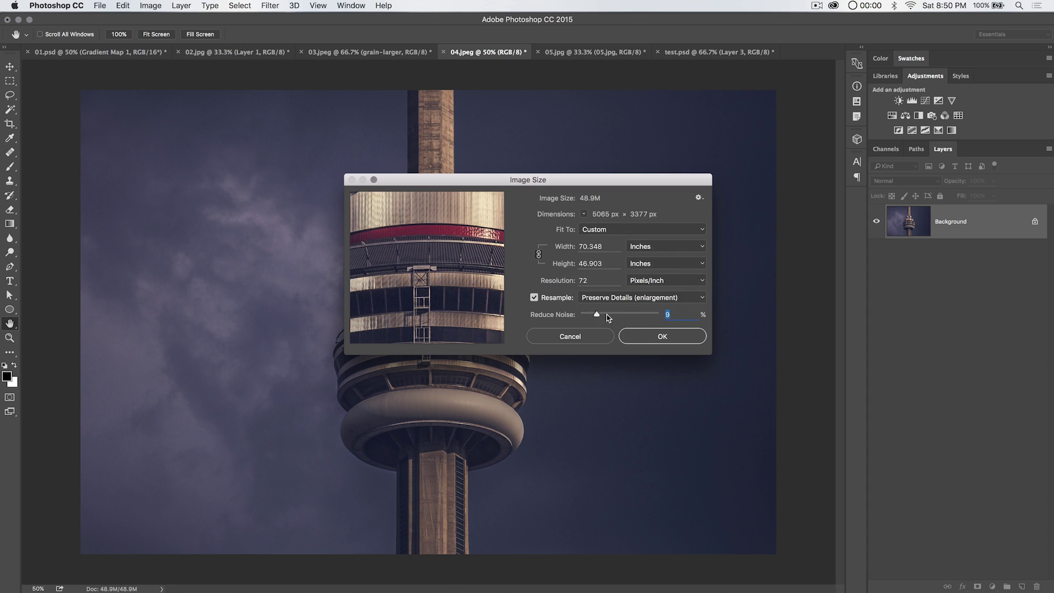
left_click(604, 298)
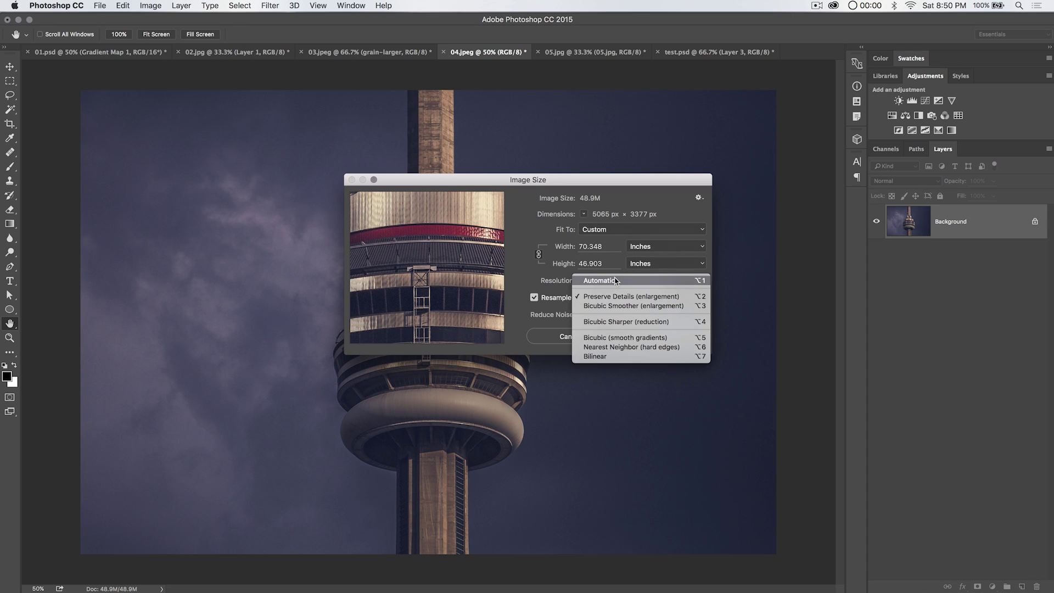
left_click(609, 280)
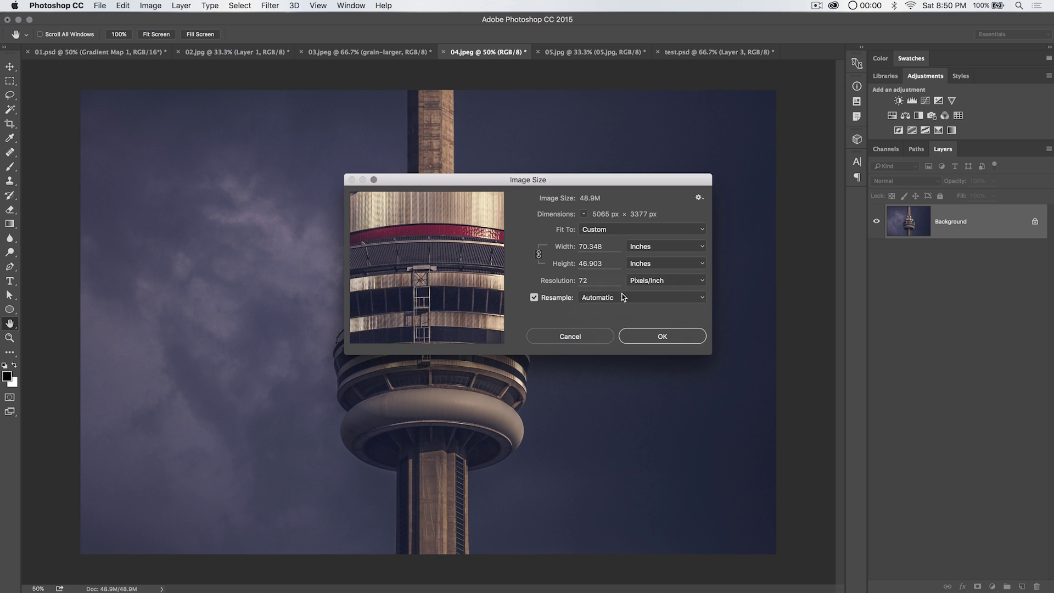
left_click(621, 297)
left_click(610, 354)
Step: Set the width to 2048 pixels (2048 × 1365 px), apply it, and view at 100%
left_click(645, 246)
left_click(618, 221)
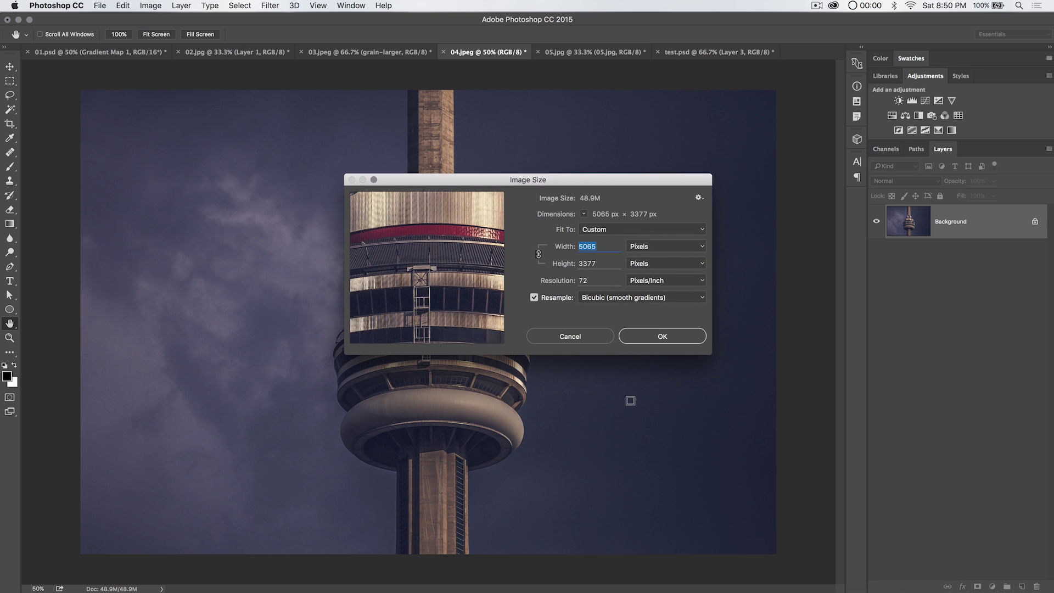
type("2048")
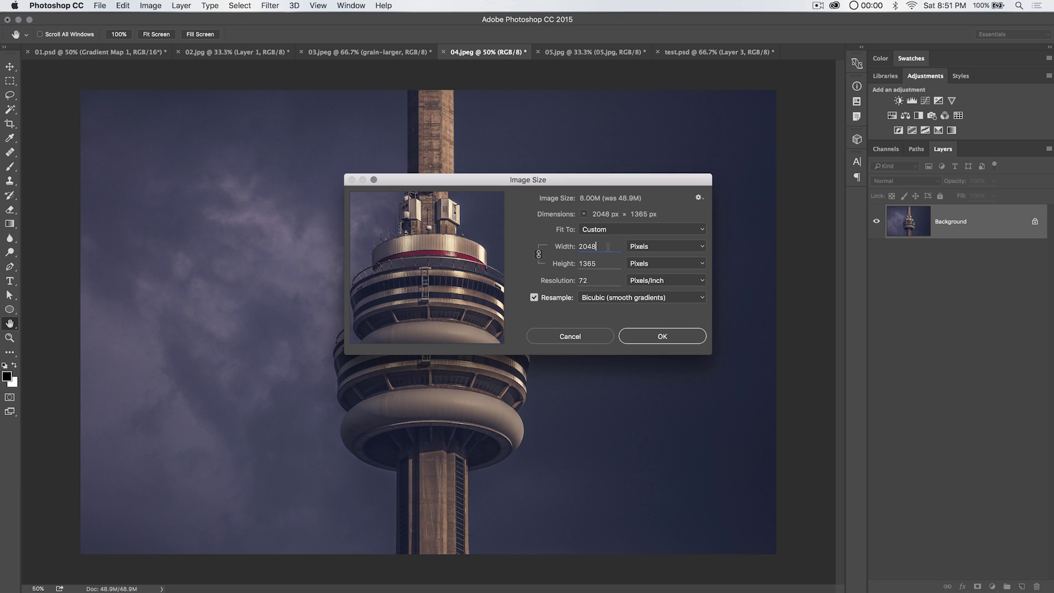
left_click(658, 336)
key("super+1")
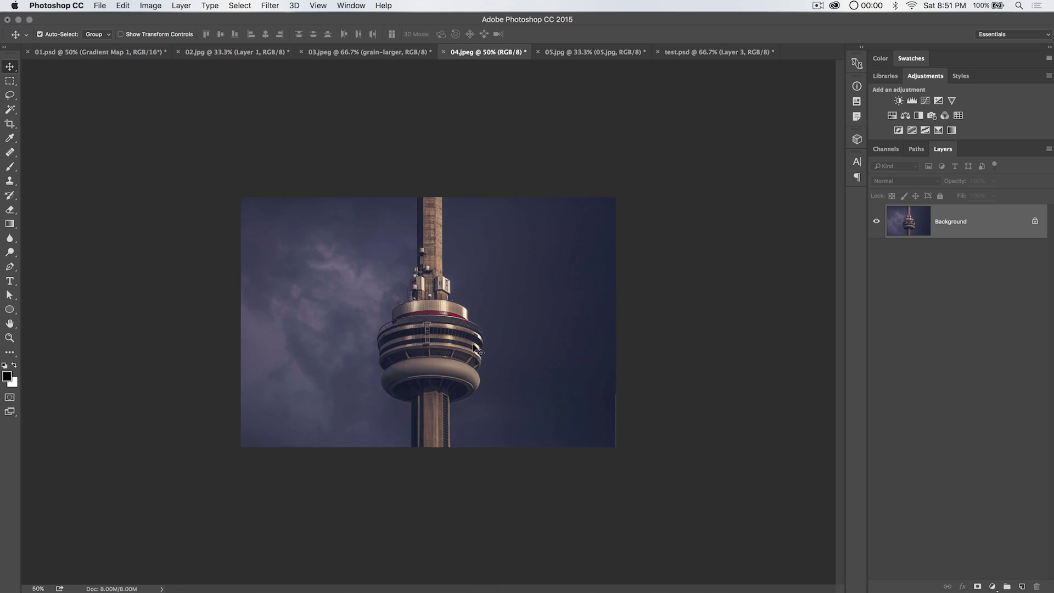